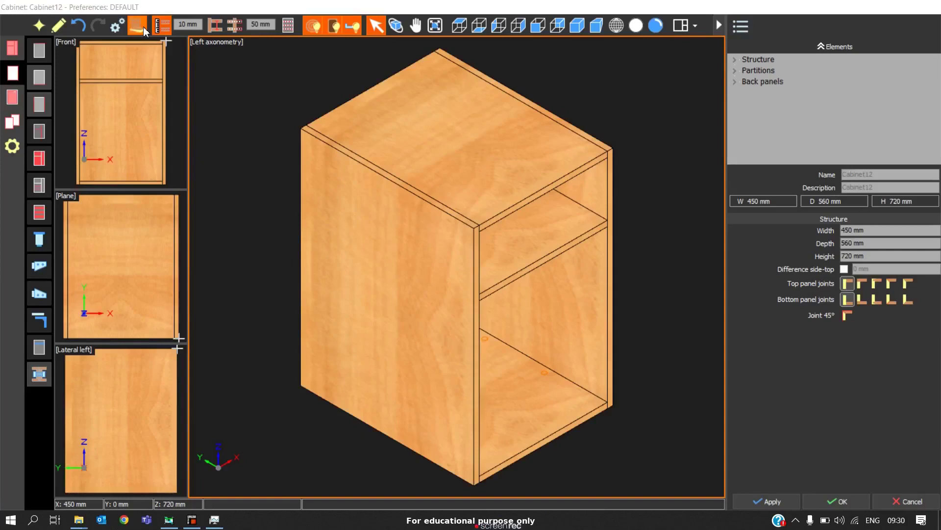
# Open the panels management settings and enable material assignment for the cabinet's panels
pyautogui.click(143, 26)
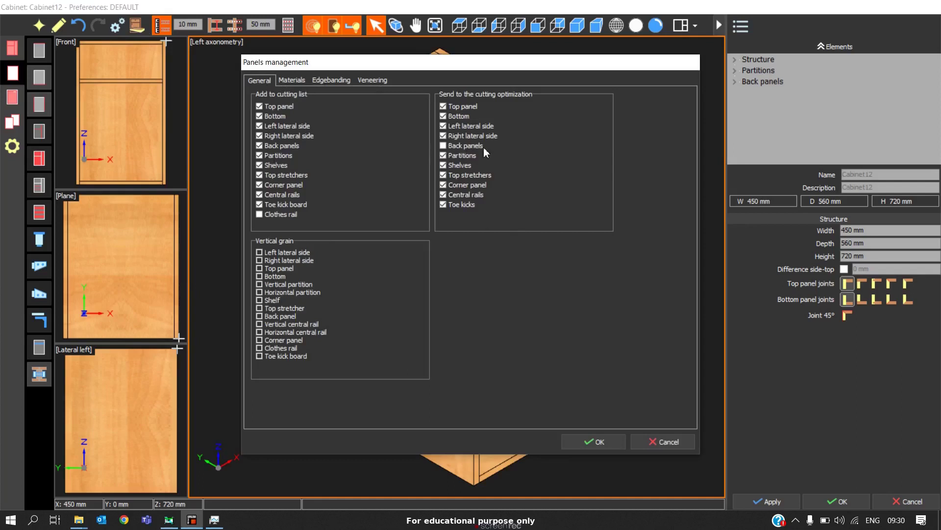
pyautogui.click(298, 79)
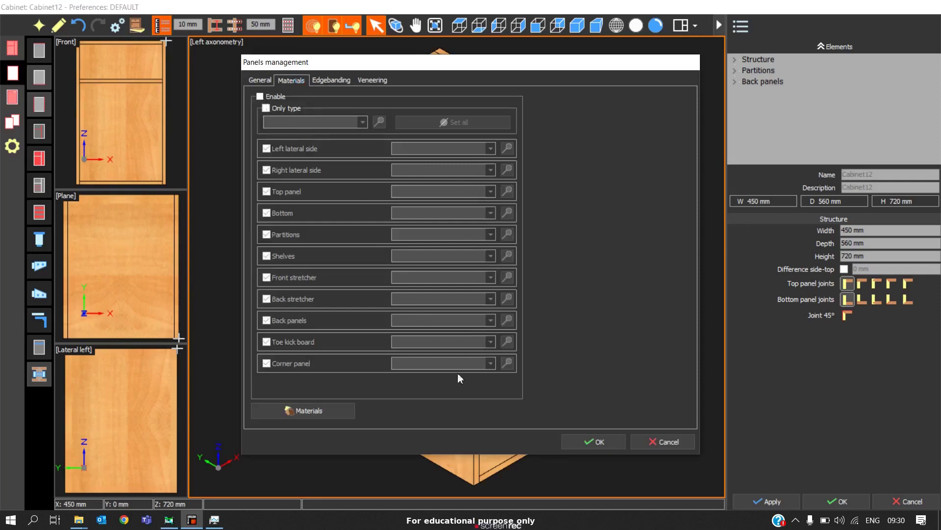
pyautogui.click(260, 98)
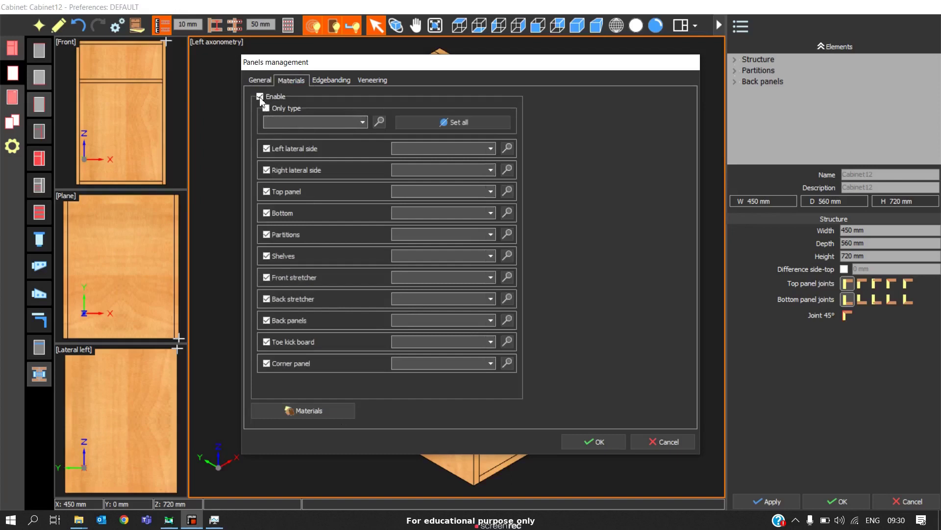
# Try to add a new material with code 22 to the materials list
pyautogui.click(328, 412)
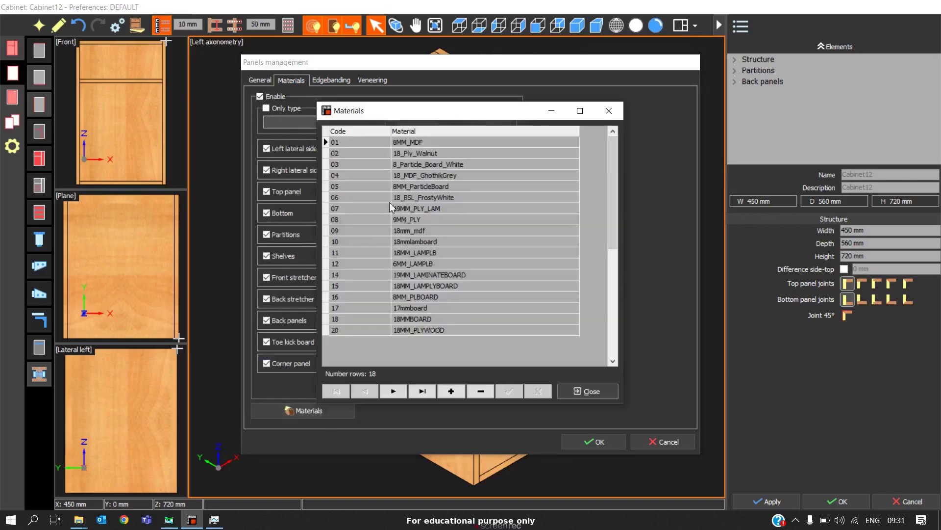
pyautogui.click(452, 392)
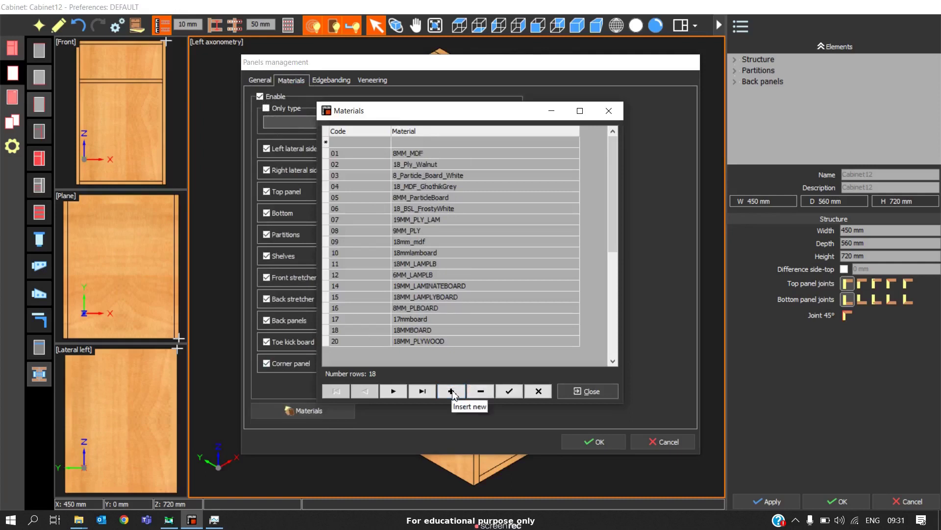
pyautogui.click(346, 143)
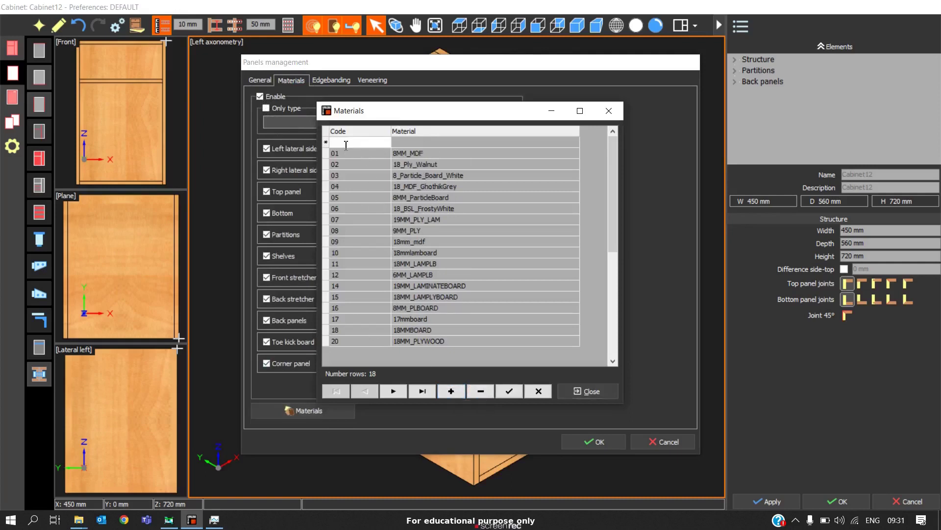
pyautogui.write('22')
pyautogui.click(428, 146)
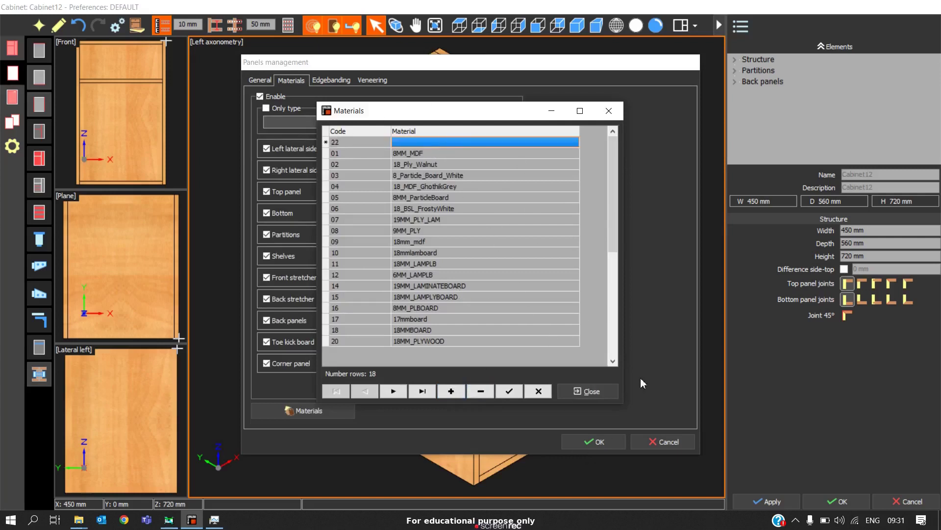
pyautogui.click(598, 392)
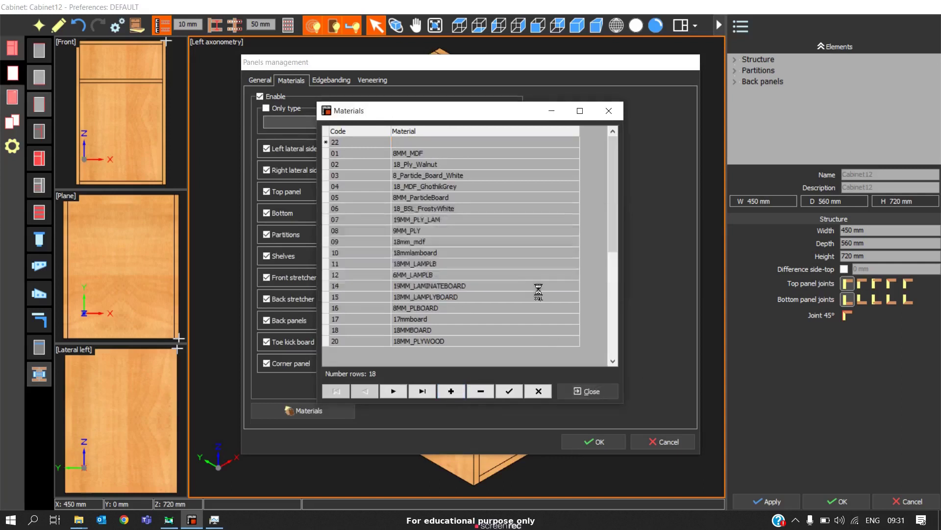
pyautogui.click(561, 290)
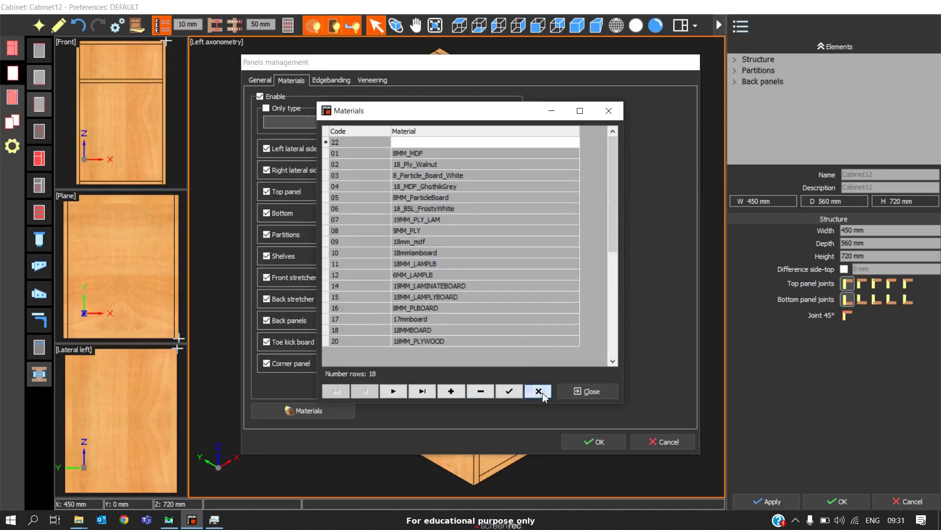
pyautogui.click(613, 391)
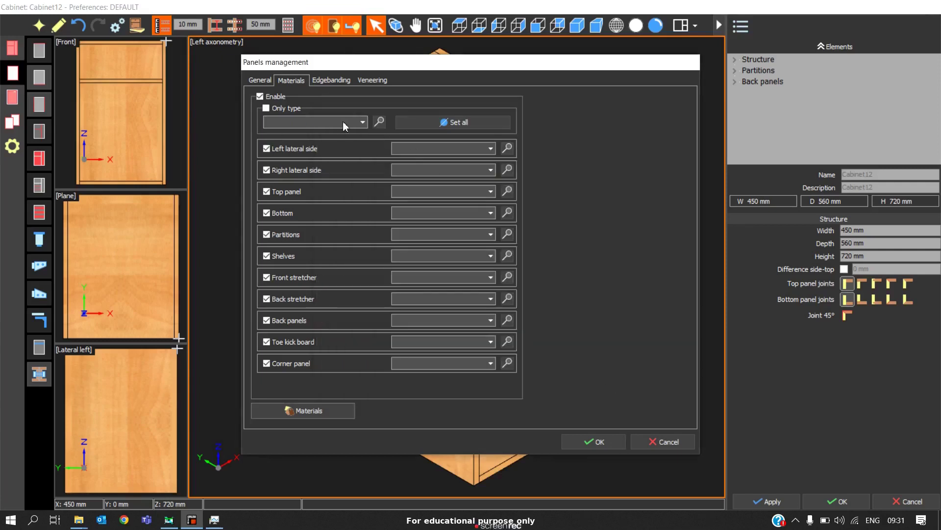
# Assign 18mm_mdf to the left lateral side and 18MM_PLYWOOD to the right lateral side
pyautogui.click(418, 148)
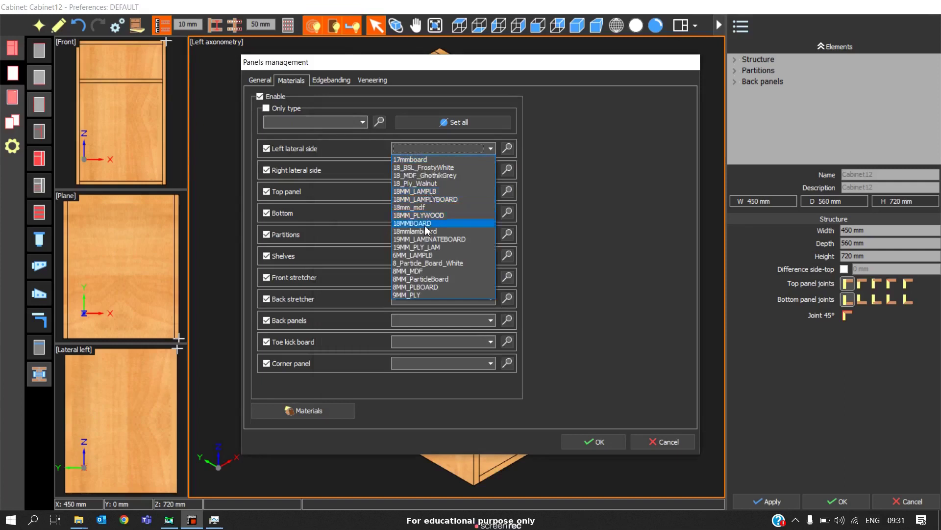
pyautogui.click(441, 207)
pyautogui.click(418, 170)
pyautogui.click(440, 236)
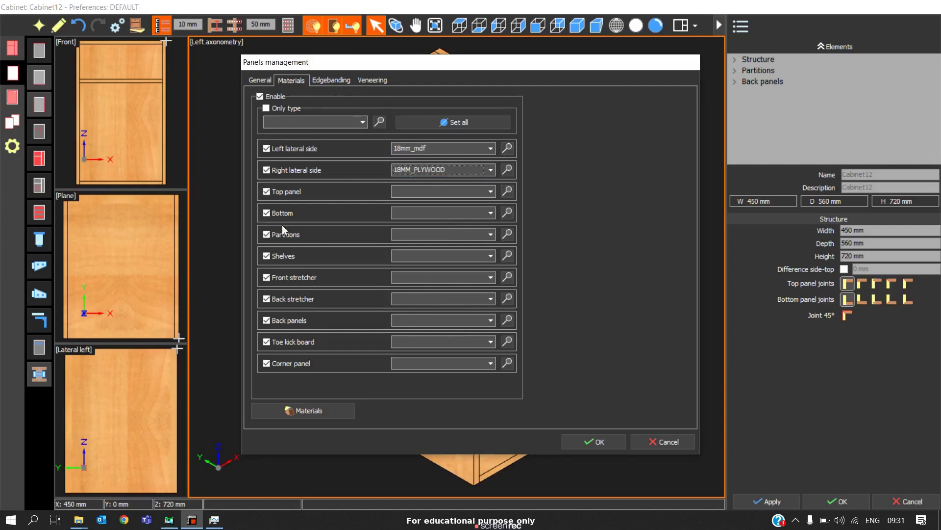
# Choose 18MM_LAMPLB as the common material and apply it to all panel types
pyautogui.click(357, 123)
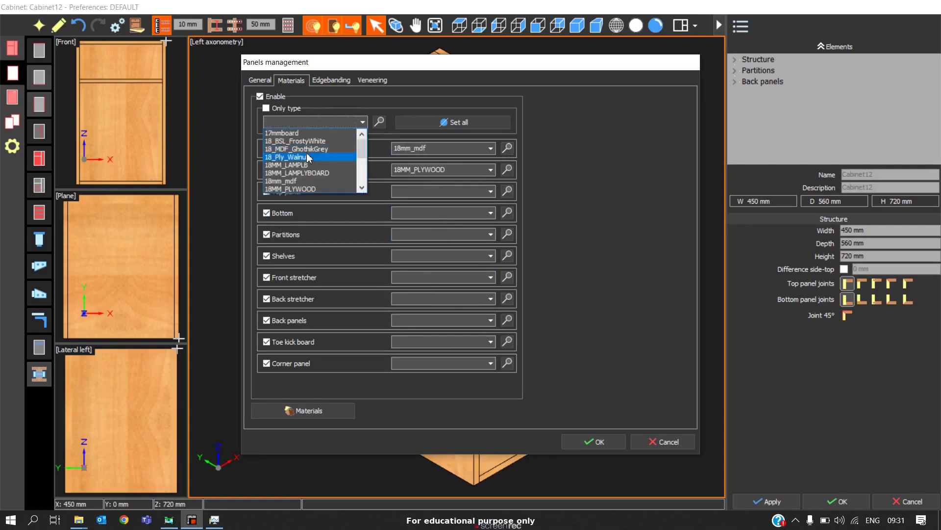
pyautogui.click(309, 165)
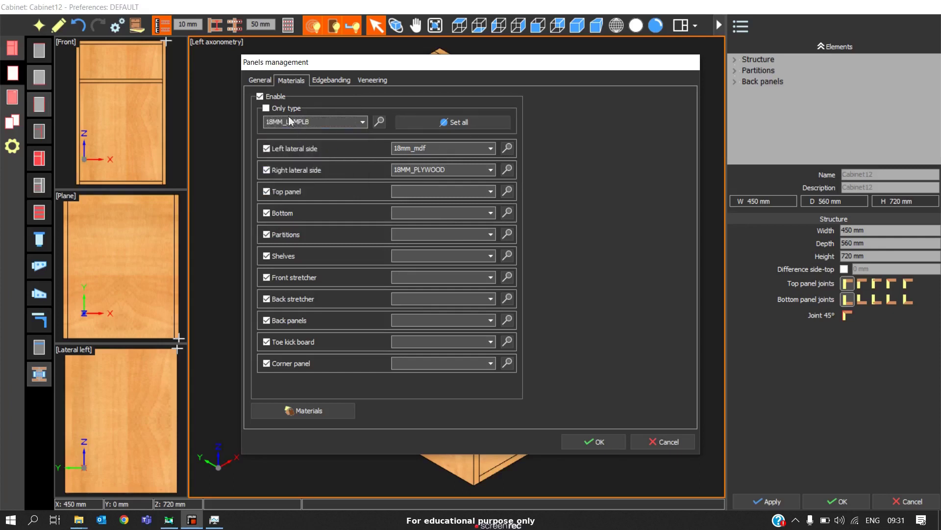
pyautogui.click(455, 126)
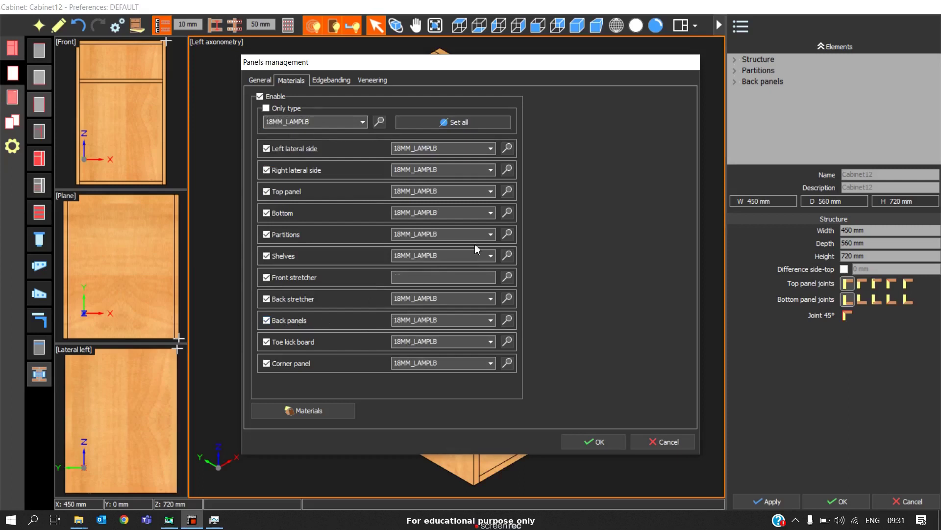
# Set the back panels' material to 8_Particle_Board_White and confirm the panel materials
pyautogui.click(411, 321)
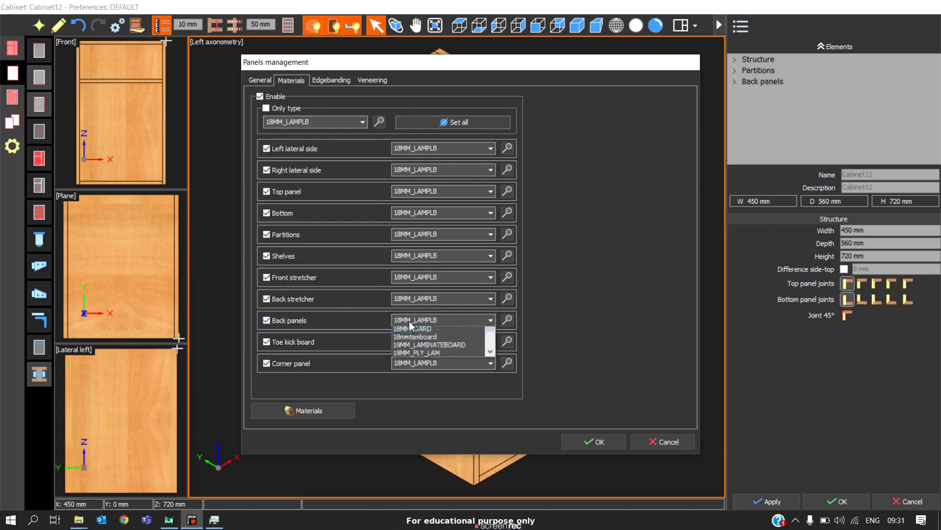
pyautogui.scroll(-1, 421, 356)
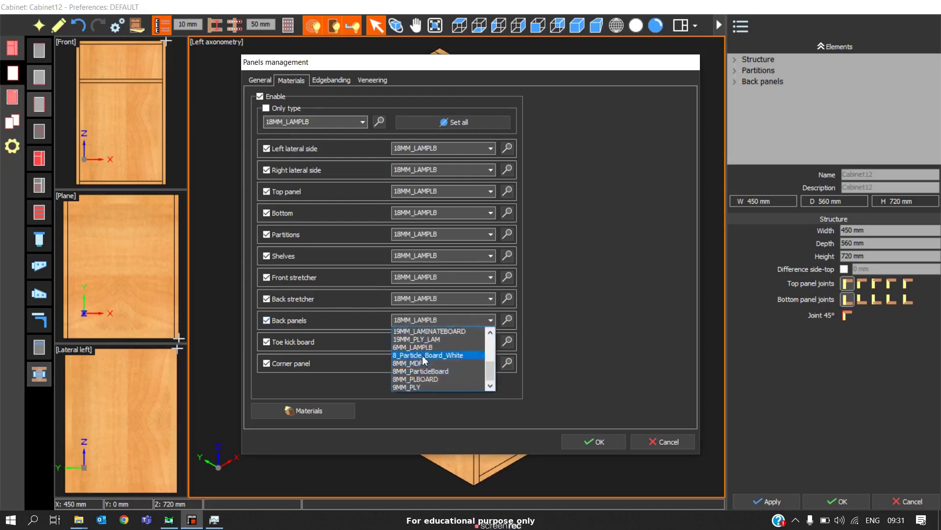
pyautogui.click(423, 361)
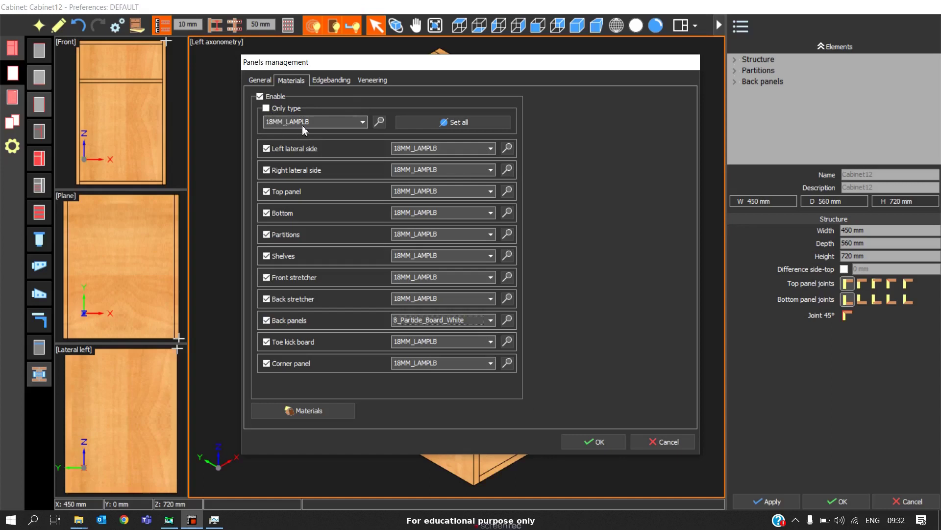
pyautogui.click(267, 108)
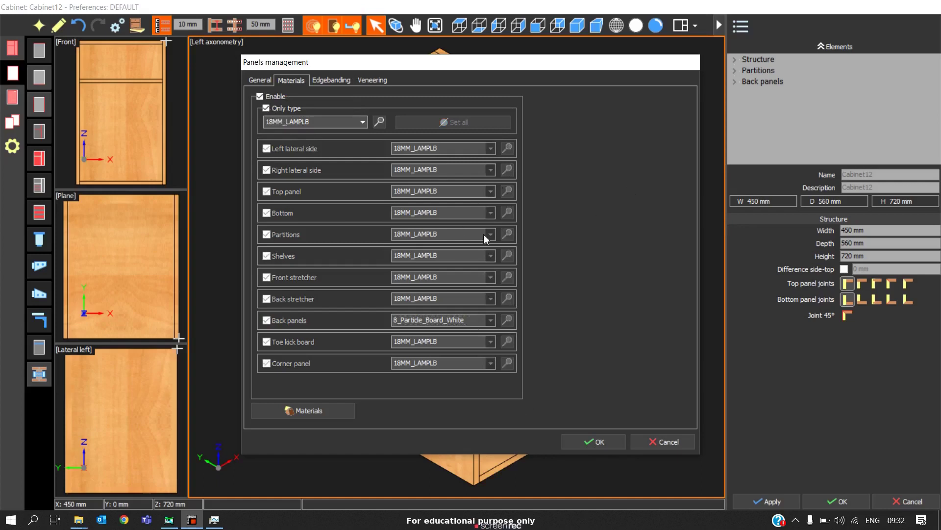
pyautogui.click(293, 108)
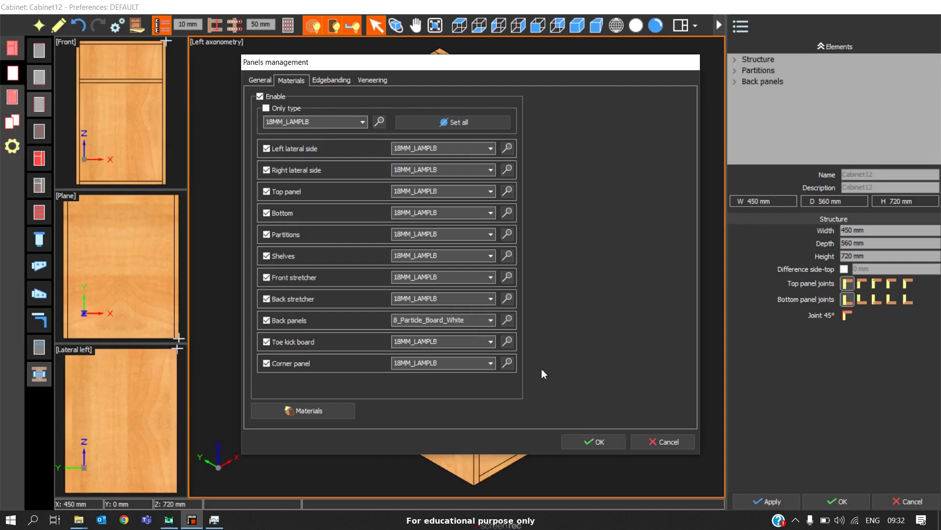
pyautogui.click(592, 442)
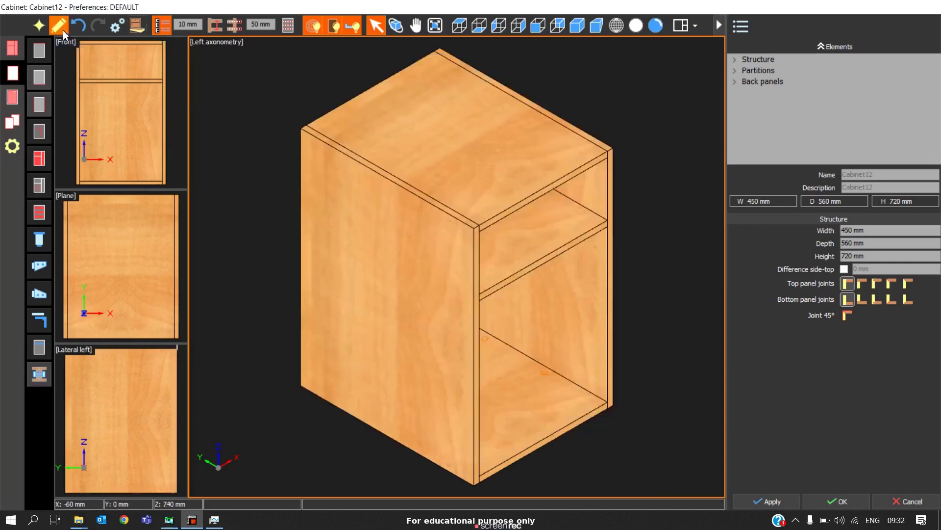
# Enable edgebanding in the panels management settings and set its preference to all sides
pyautogui.click(131, 32)
pyautogui.click(320, 79)
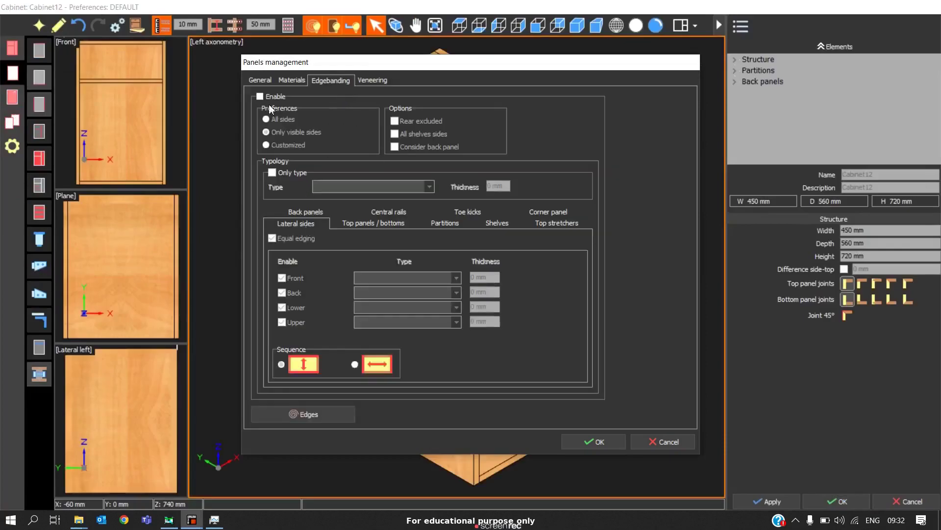
pyautogui.click(261, 97)
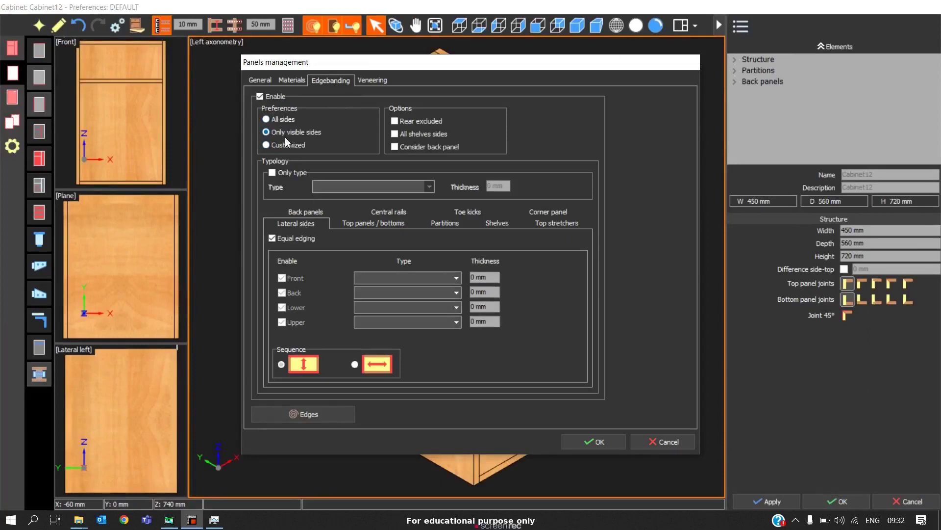
pyautogui.click(284, 119)
# Restrict the edgebanding to the single type ABS_BIEGE and confirm the settings
pyautogui.moveTo(378, 70); pyautogui.dragTo(412, 68)
pyautogui.click(468, 278)
pyautogui.click(478, 279)
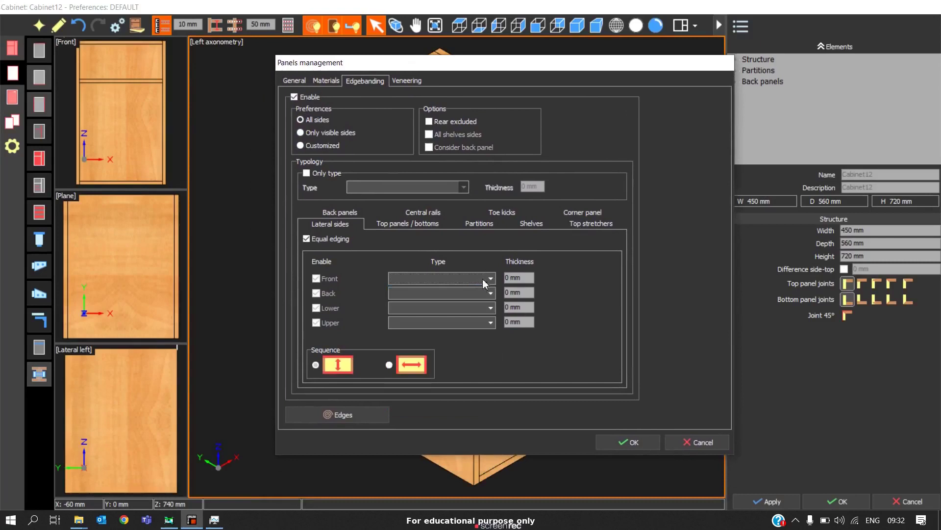
pyautogui.click(469, 278)
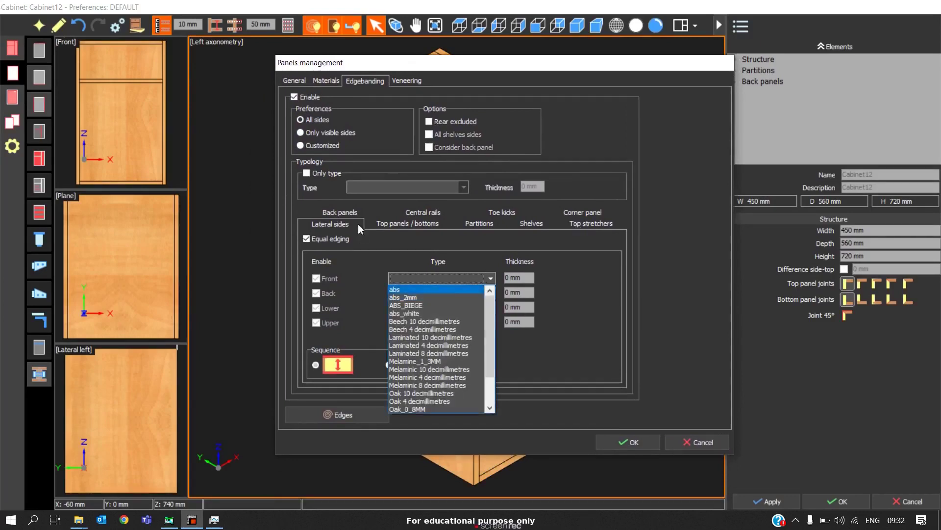
pyautogui.click(307, 174)
pyautogui.click(419, 186)
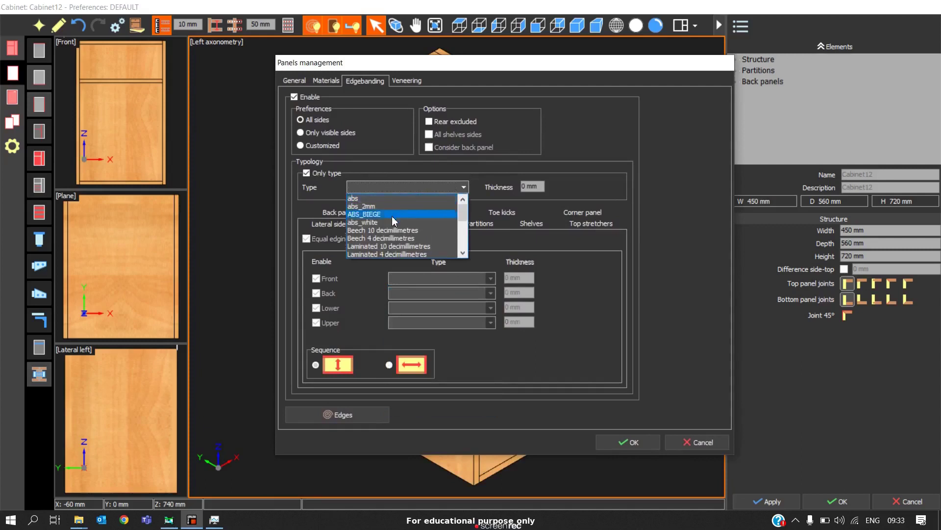
pyautogui.click(385, 217)
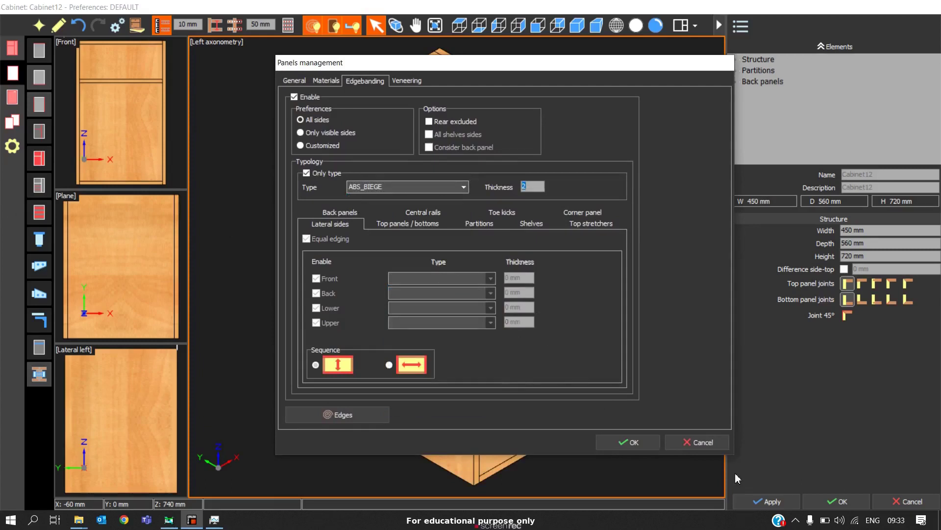
pyautogui.click(626, 442)
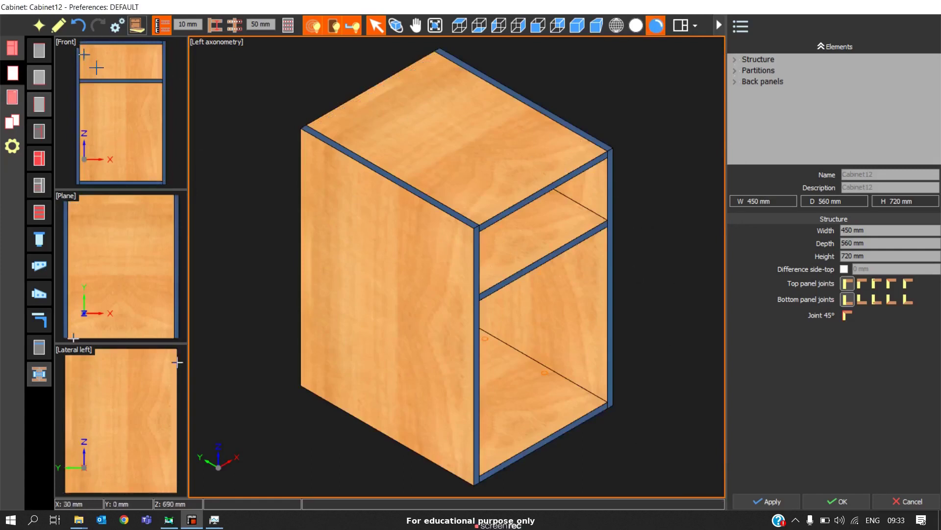
# Remove the left lateral side from the standard cabinet's structure
pyautogui.click(60, 27)
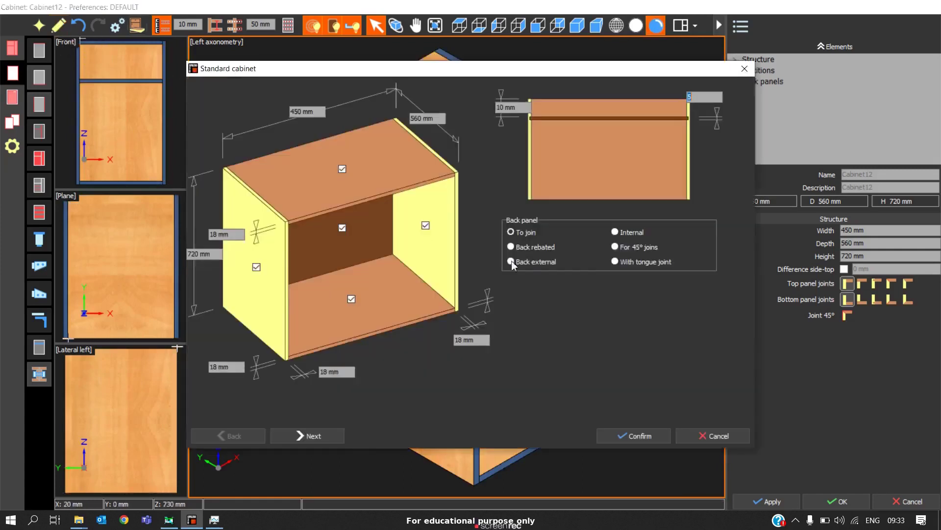
pyautogui.click(656, 436)
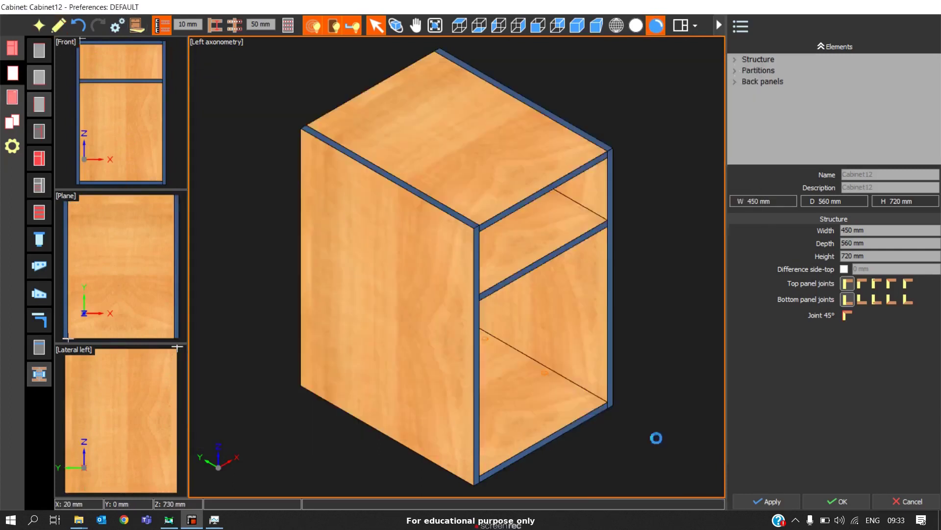
# Examine the edgebanding along the exposed edges of the top panel and the horizontal partition
pyautogui.scroll(6, 485, 310)
pyautogui.moveTo(319, 164); pyautogui.dragTo(473, 308, button='middle')
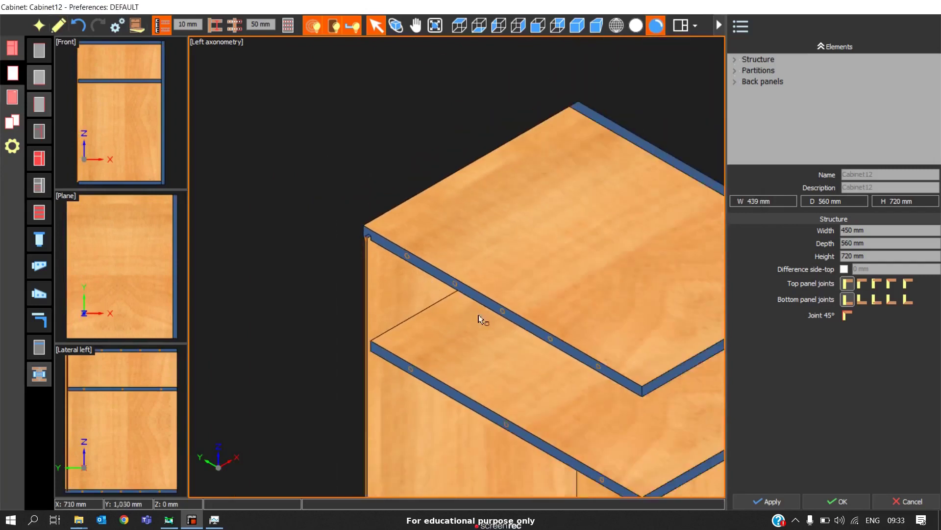
pyautogui.scroll(-2, 416, 301)
pyautogui.scroll(3, 419, 271)
pyautogui.scroll(-1, 423, 278)
pyautogui.moveTo(422, 279); pyautogui.dragTo(568, 217, button='middle')
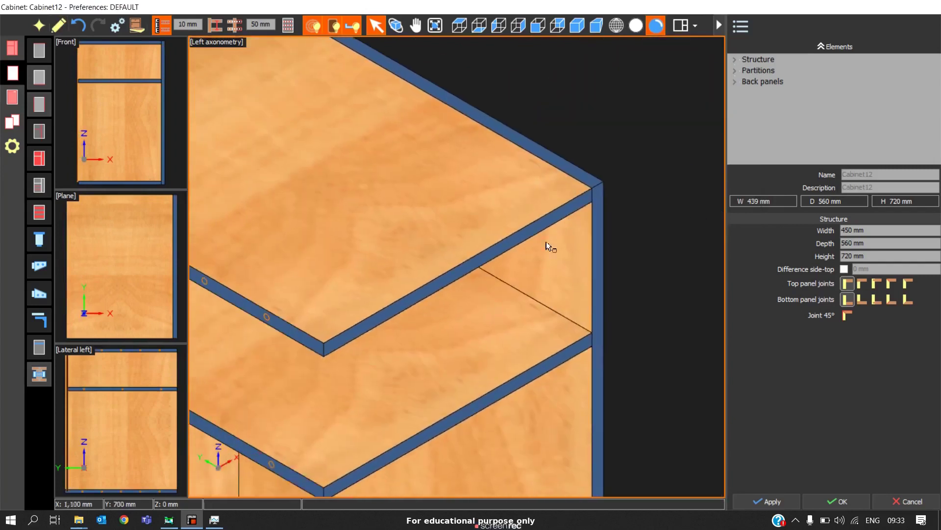
pyautogui.scroll(-1, 418, 347)
pyautogui.moveTo(418, 347); pyautogui.dragTo(503, 341, button='middle')
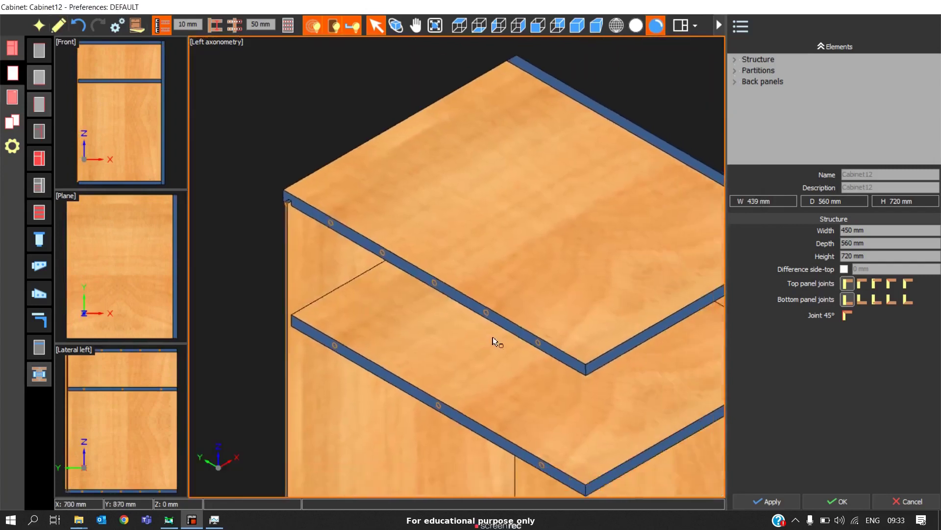
pyautogui.scroll(-2, 502, 339)
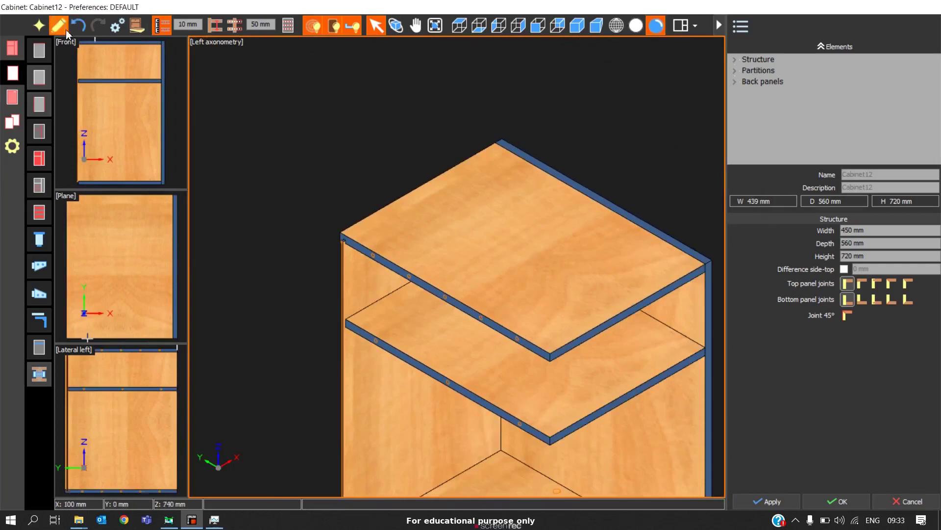
pyautogui.moveTo(423, 275); pyautogui.dragTo(408, 254, button='middle')
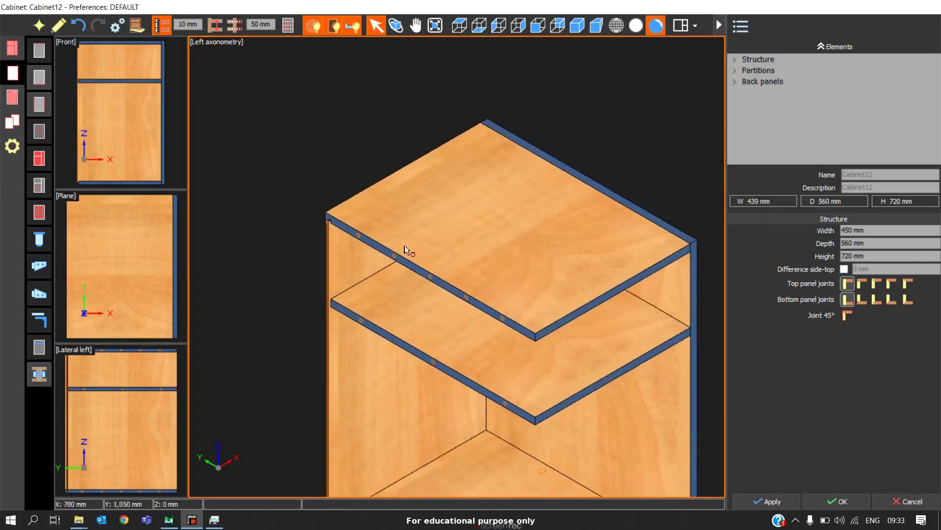
# Set the edgebanding preference to only visible sides in the panels management settings and confirm
pyautogui.click(136, 25)
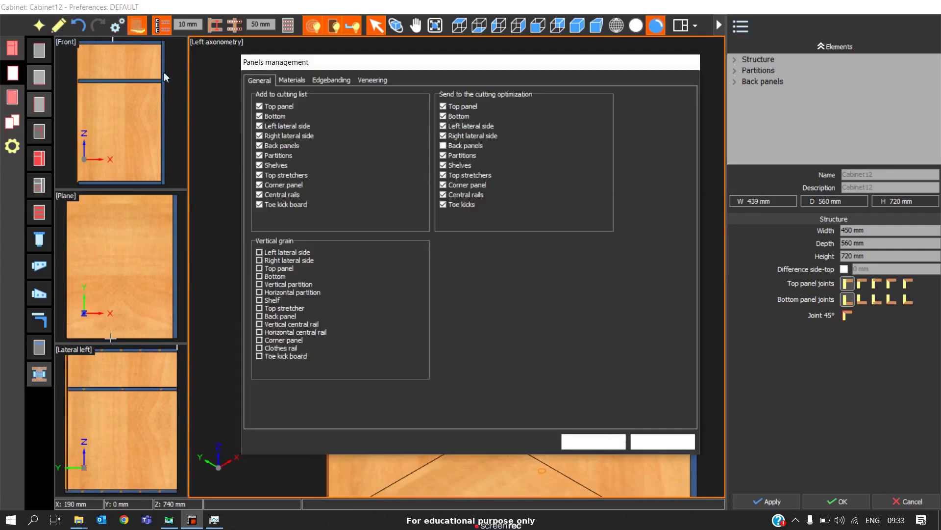
pyautogui.click(318, 81)
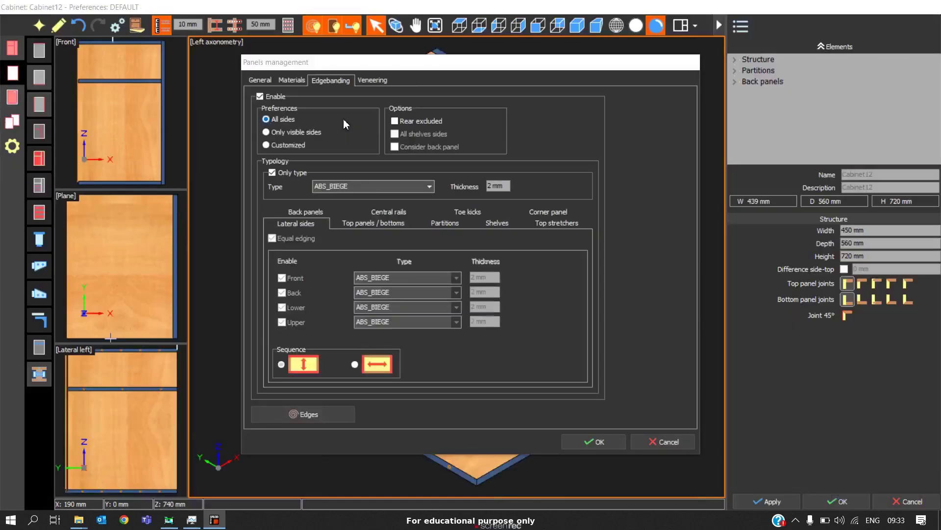
pyautogui.click(290, 133)
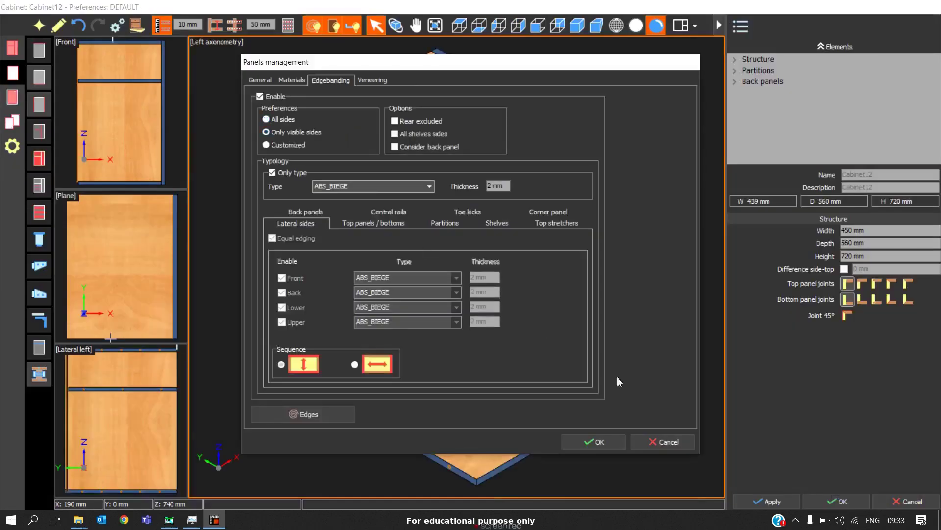
pyautogui.click(593, 441)
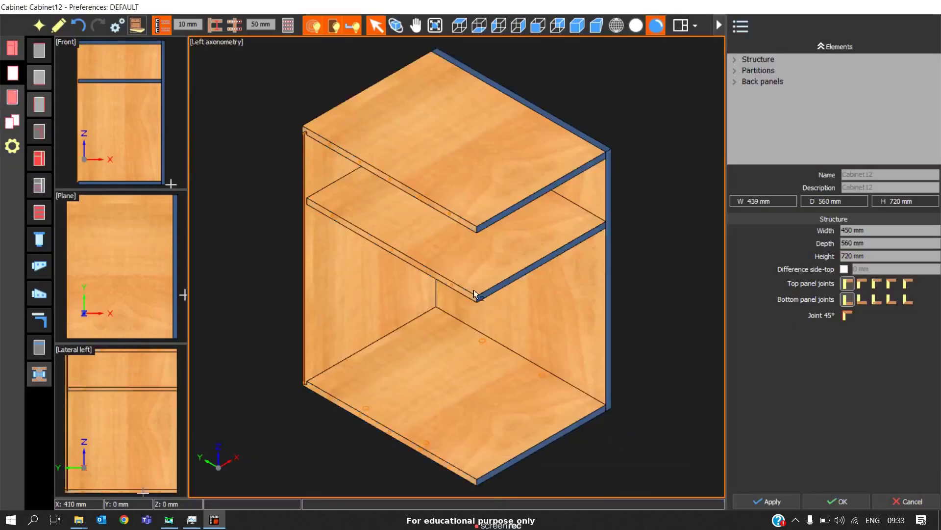
# Examine the edges of the top panel and horizontal partition along the cabinet's open left side
pyautogui.scroll(-2, 437, 264)
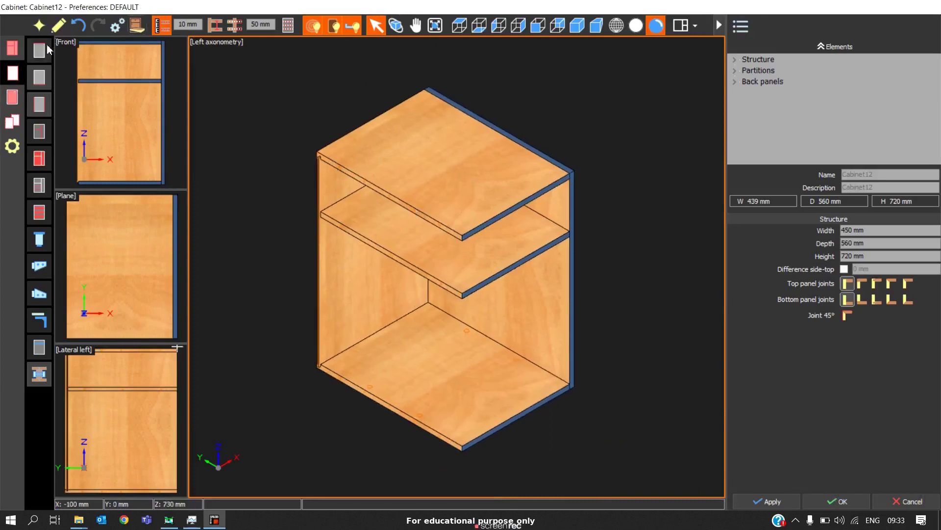
pyautogui.click(46, 27)
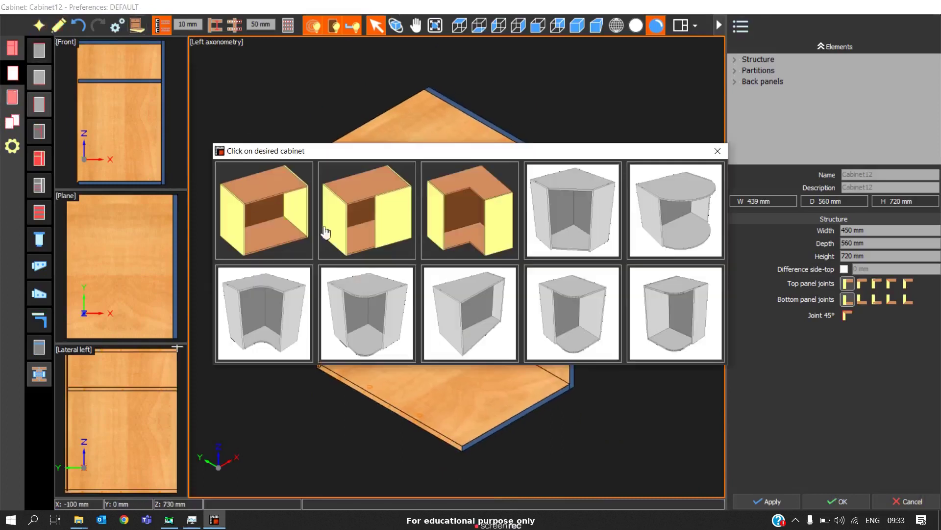
pyautogui.click(714, 151)
pyautogui.scroll(3, 348, 211)
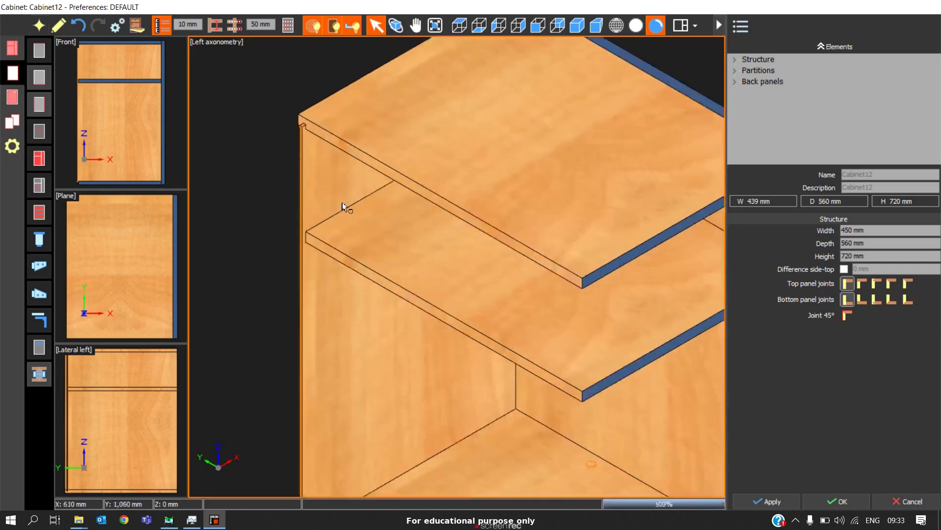
pyautogui.scroll(-3, 367, 181)
pyautogui.scroll(5, 366, 174)
pyautogui.scroll(-4, 558, 286)
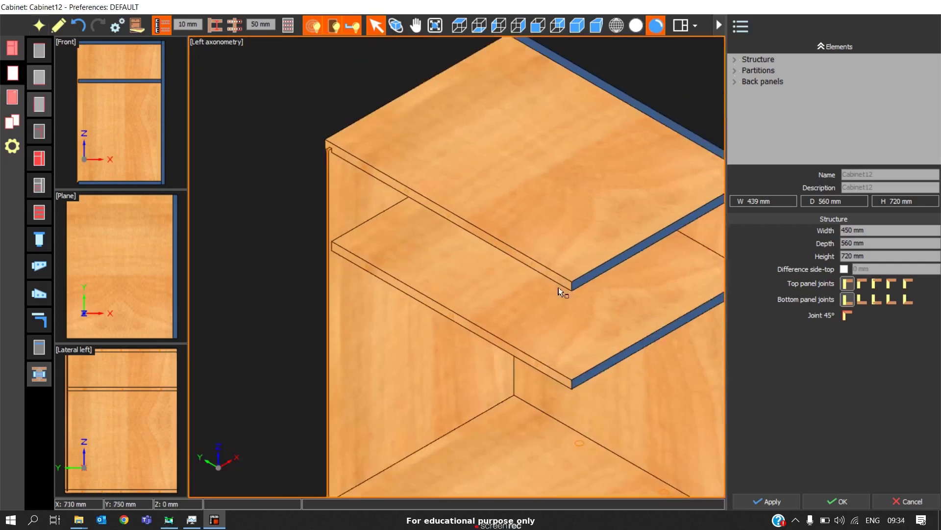
pyautogui.scroll(2, 537, 231)
pyautogui.scroll(-2, 528, 249)
pyautogui.moveTo(528, 250); pyautogui.dragTo(529, 255, button='middle')
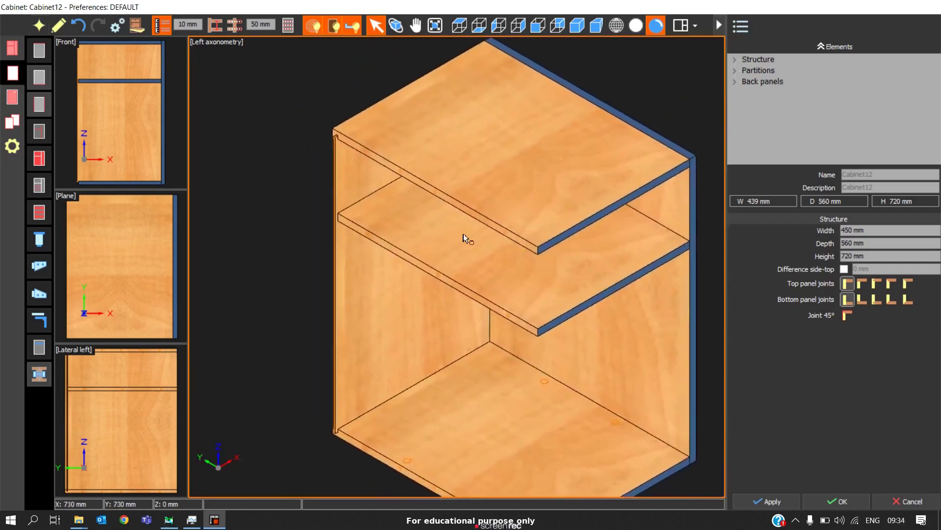
# Edgeband all sides without the single-type restriction, with ABS_BIEGE on front and back and Oak_0_8MM on right and left of top and bottom panels
pyautogui.click(131, 32)
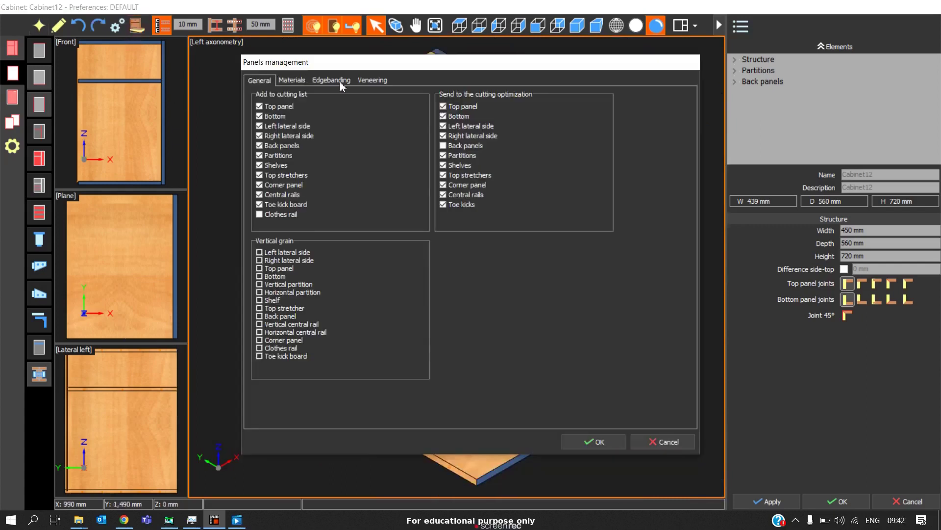
pyautogui.click(339, 81)
pyautogui.moveTo(503, 524)
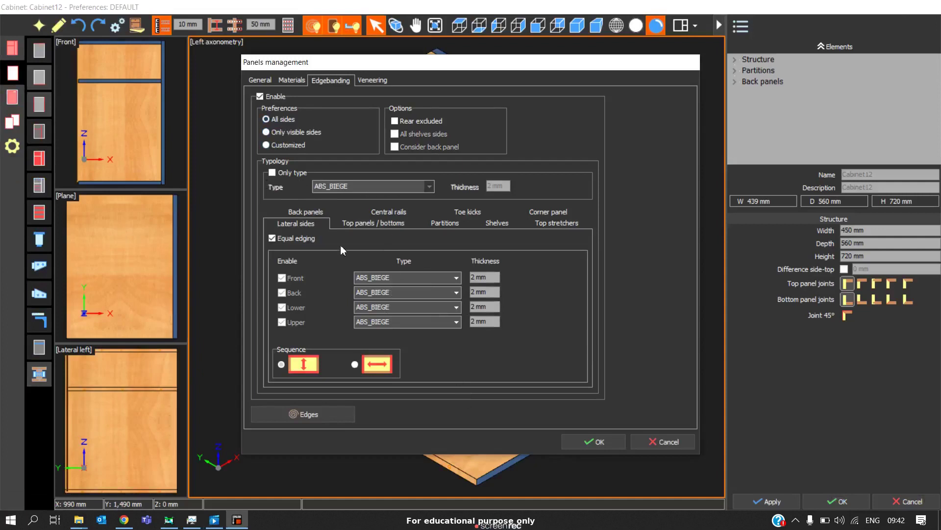
pyautogui.click(440, 279)
pyautogui.click(439, 279)
pyautogui.click(374, 223)
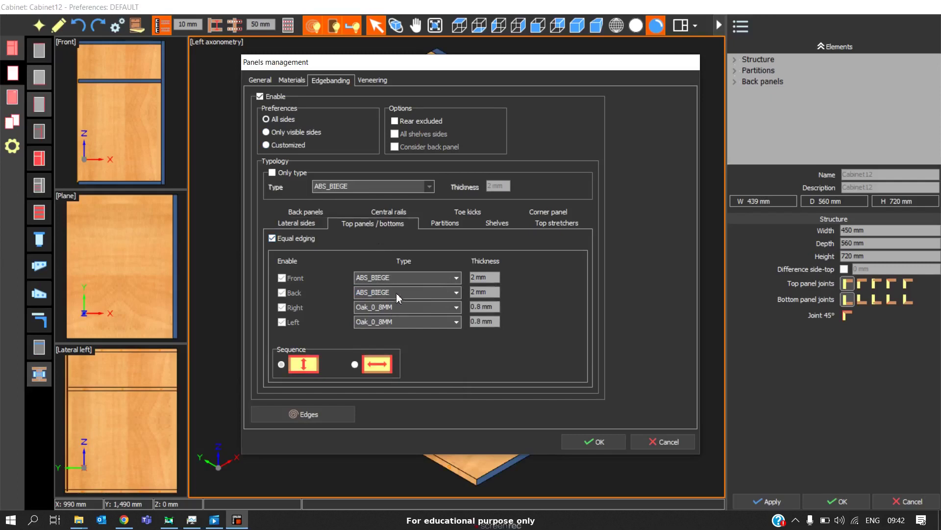
pyautogui.click(392, 307)
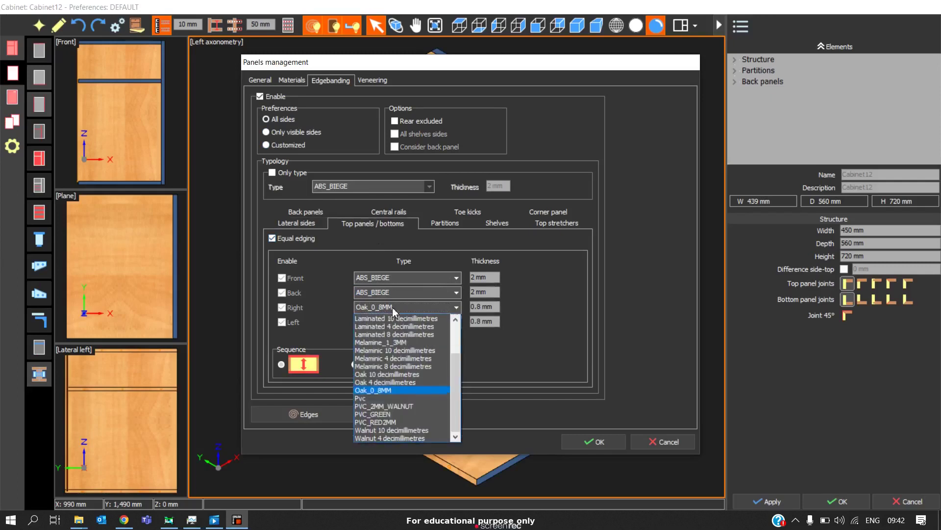
pyautogui.click(395, 308)
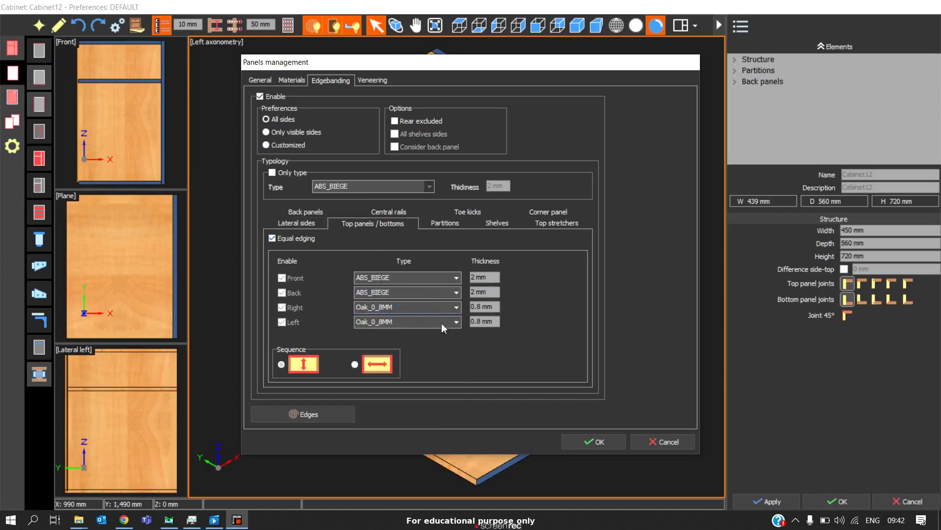
pyautogui.click(590, 442)
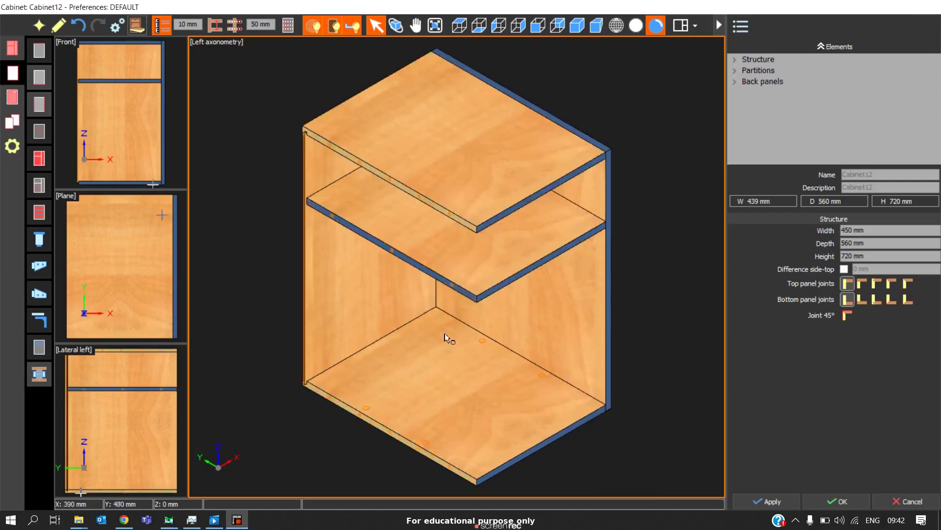
# Examine the edgebanding of the top panel and horizontal partition along the open side, and the top panel's rear edge
pyautogui.scroll(5, 385, 300)
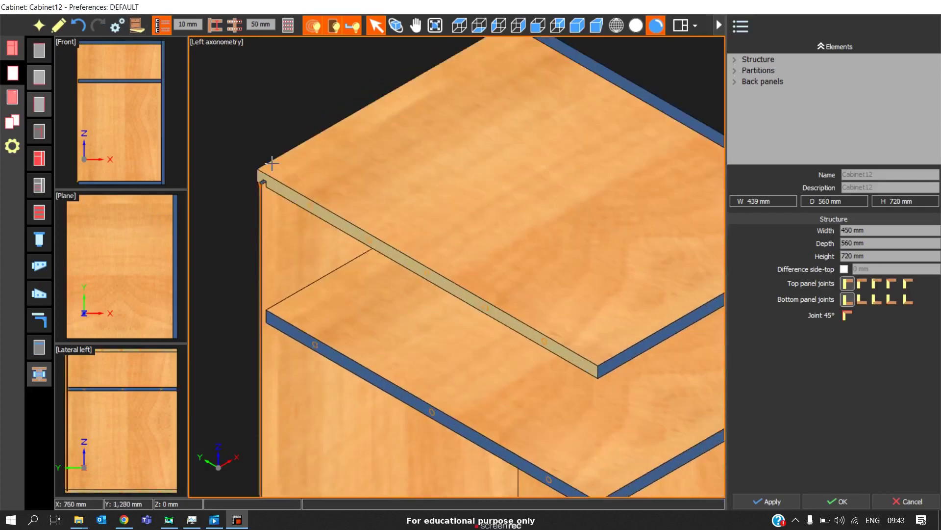
pyautogui.scroll(-3, 576, 397)
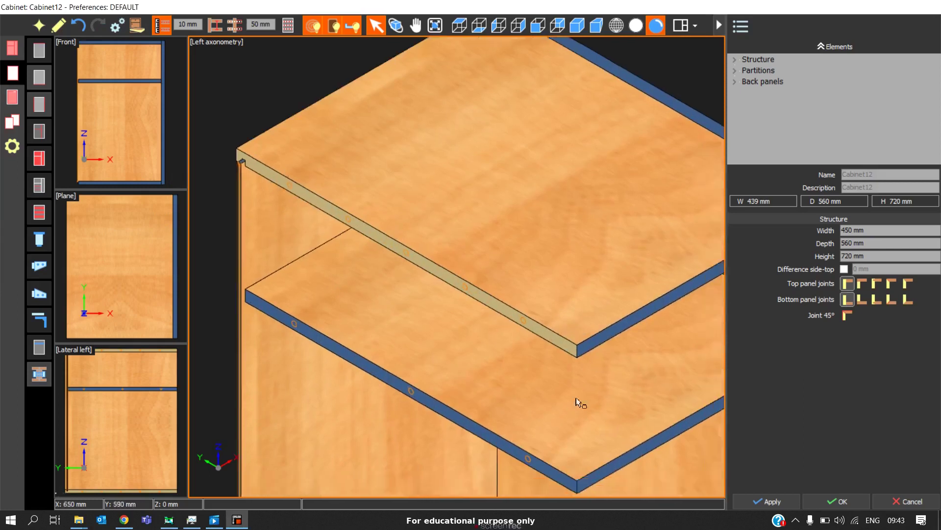
pyautogui.scroll(-1, 552, 373)
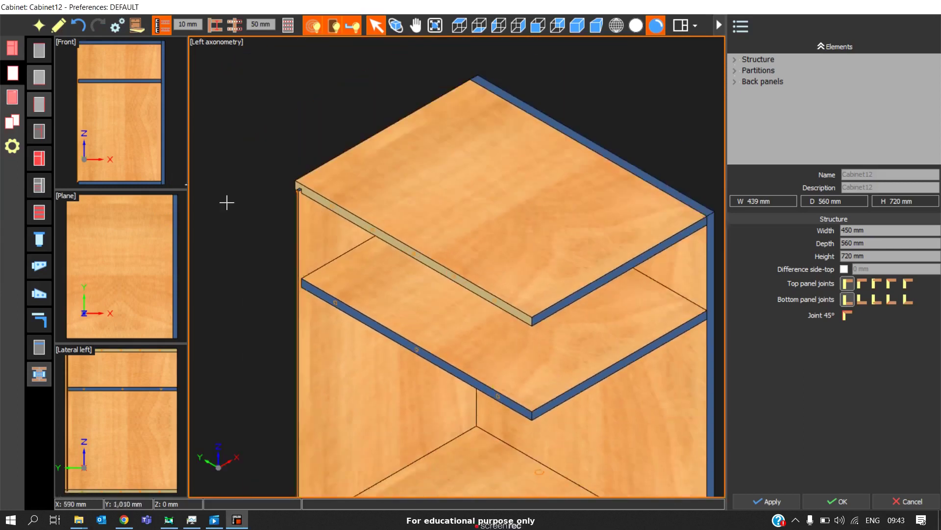
pyautogui.scroll(3, 436, 372)
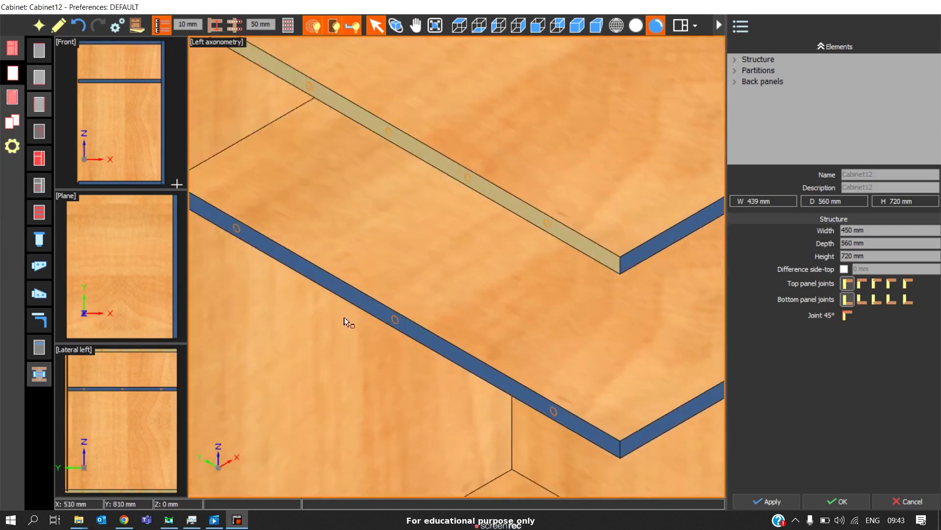
pyautogui.moveTo(499, 403); pyautogui.dragTo(393, 259, button='middle')
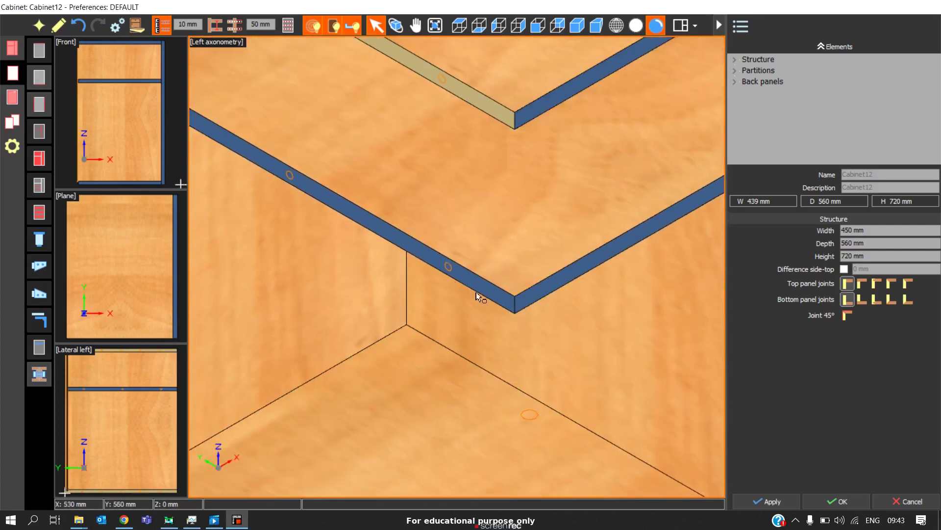
pyautogui.scroll(-2, 478, 291)
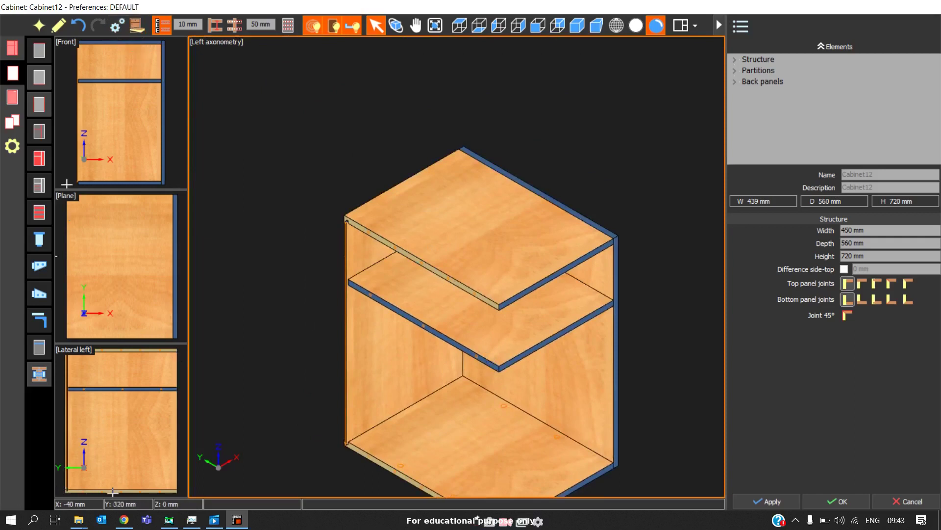
pyautogui.scroll(2, 533, 336)
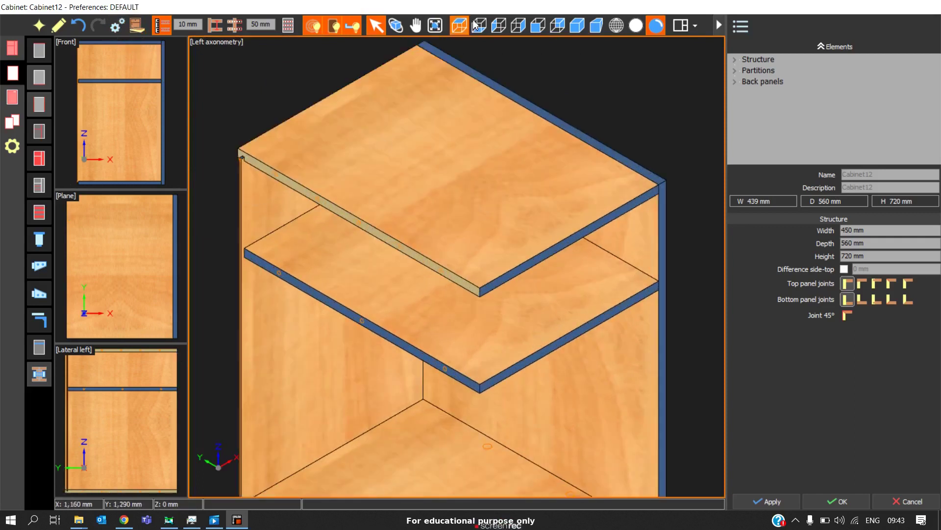
pyautogui.click(397, 25)
pyautogui.moveTo(385, 120); pyautogui.dragTo(434, 128)
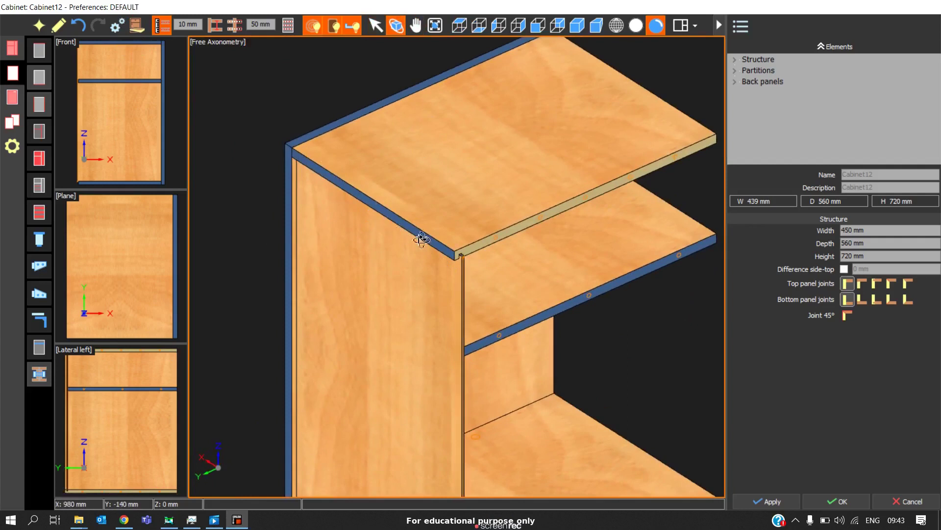
pyautogui.scroll(2, 422, 240)
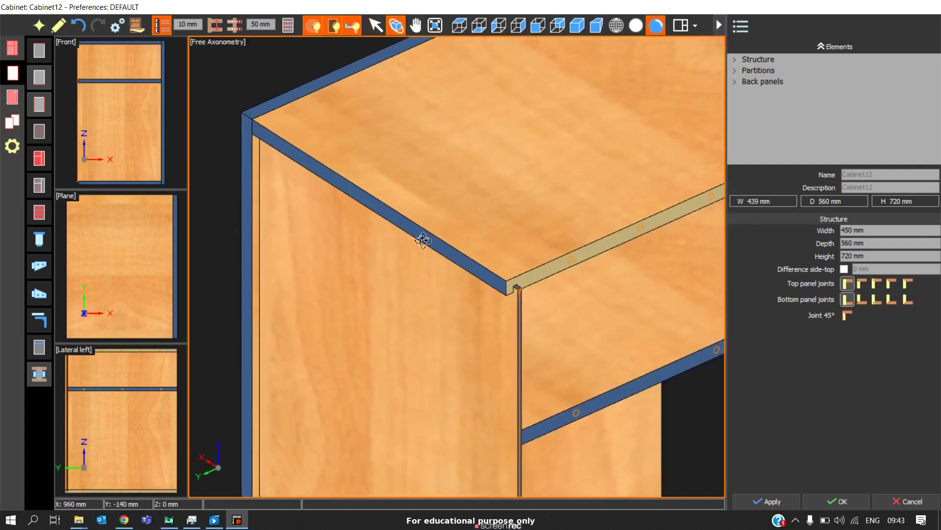
pyautogui.scroll(-2, 423, 244)
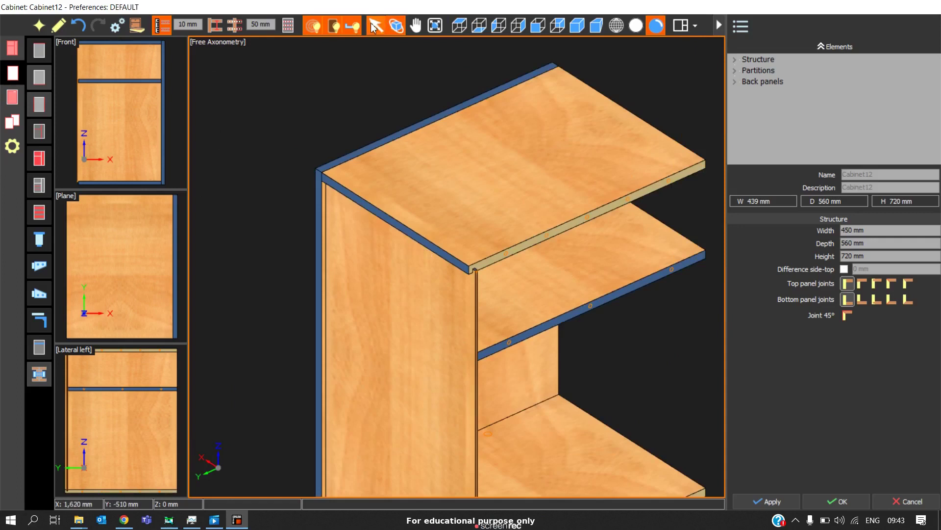
# Switch the edgebanding preference to customized, disable the back edge of the top and bottom panels, and confirm the settings
pyautogui.click(137, 26)
pyautogui.click(331, 81)
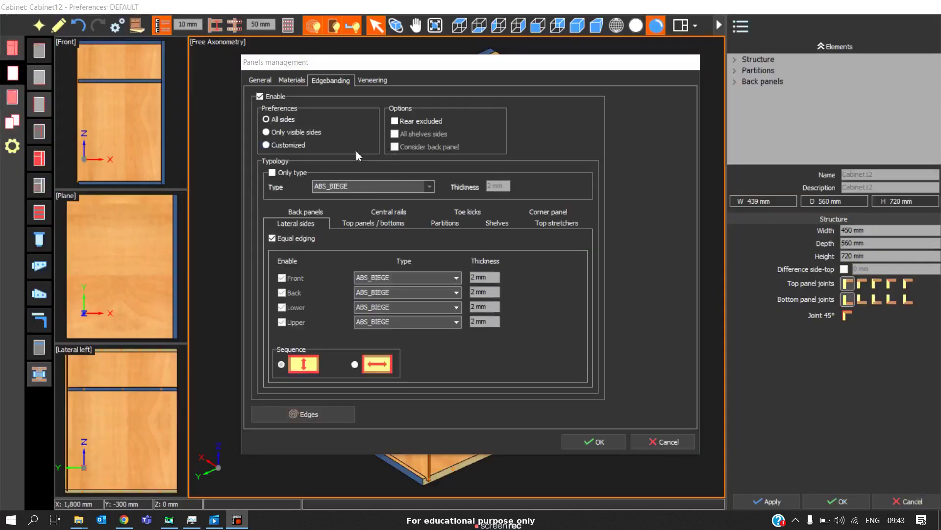
pyautogui.click(279, 145)
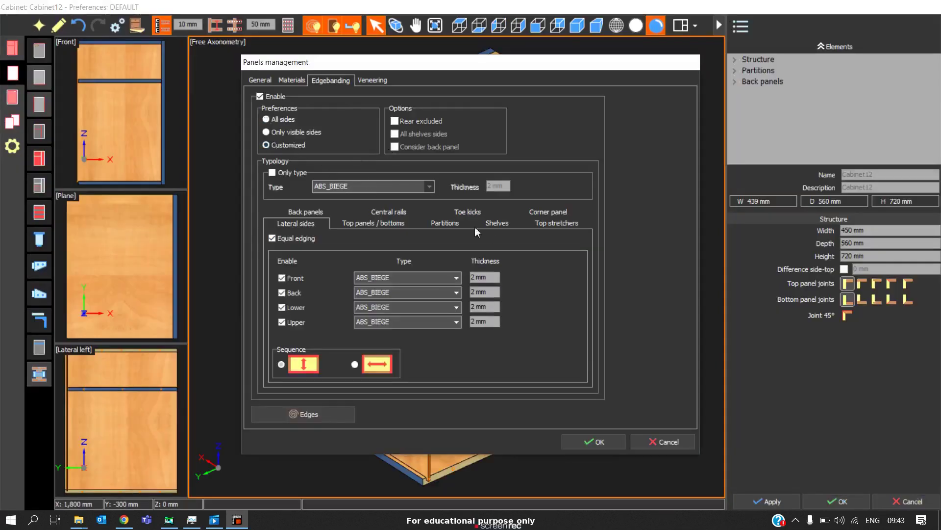
pyautogui.click(376, 225)
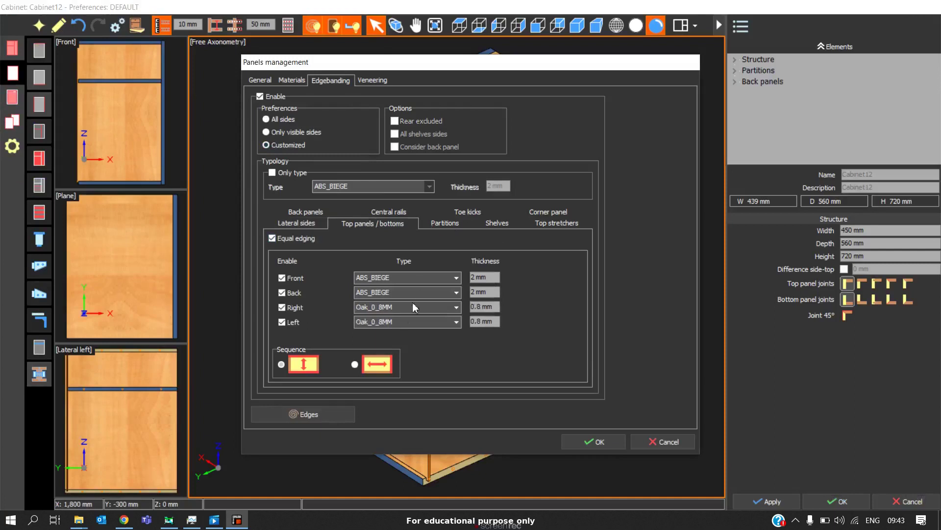
pyautogui.click(380, 293)
pyautogui.click(381, 293)
pyautogui.click(284, 294)
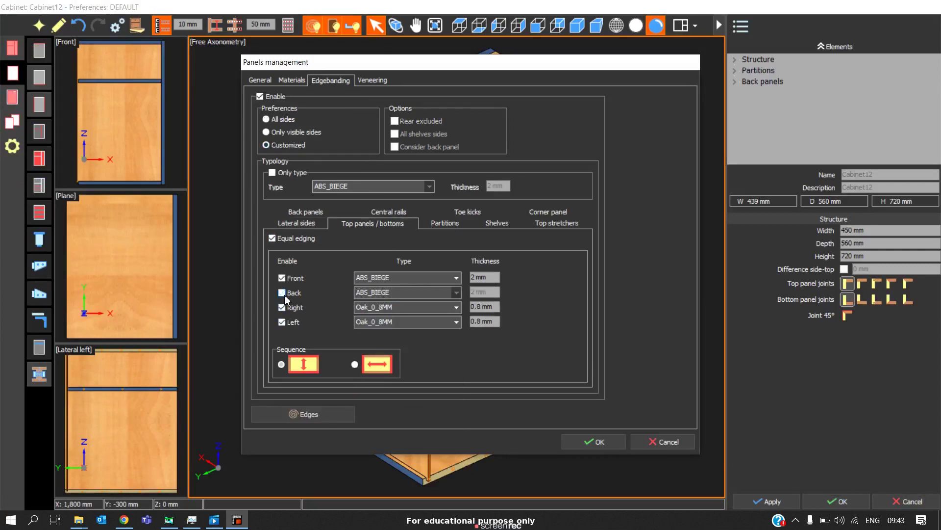
pyautogui.click(587, 443)
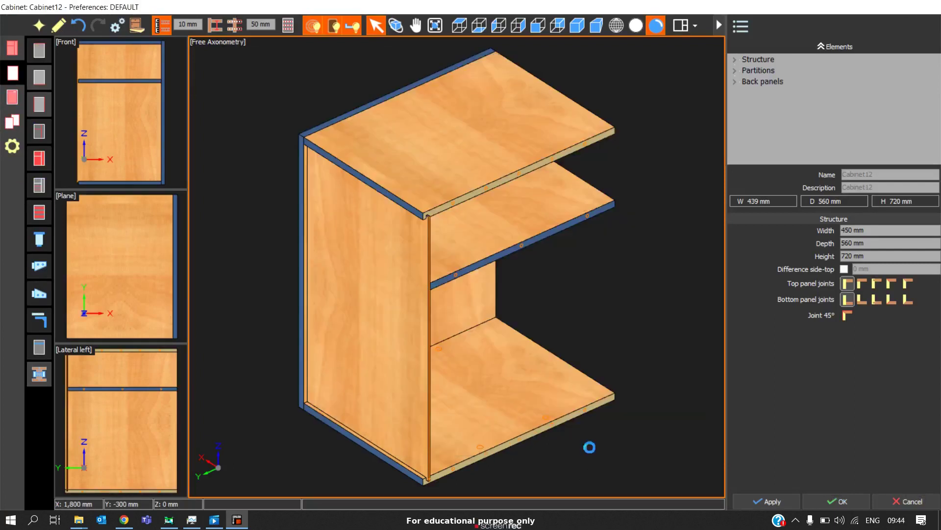
# Check the rear edges of the top and bottom panels and restore the left axonometry view
pyautogui.scroll(3, 457, 401)
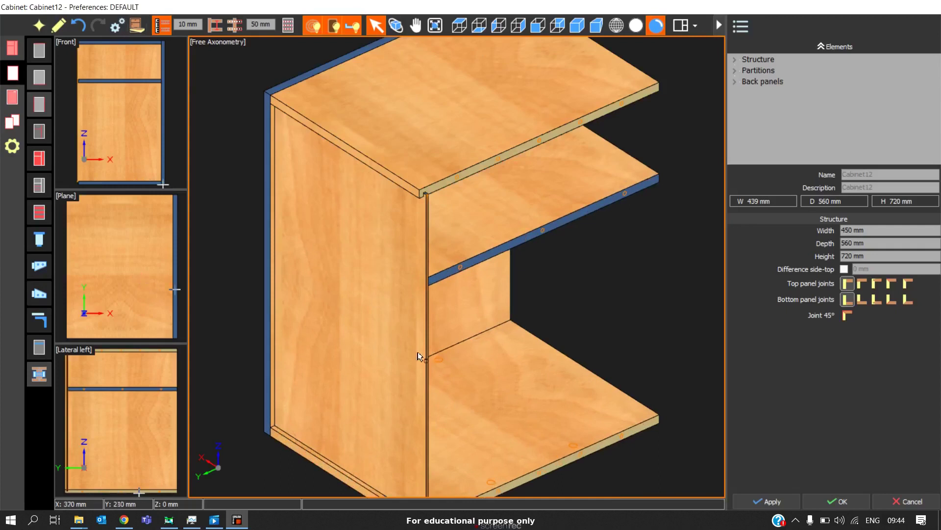
pyautogui.scroll(-2, 416, 358)
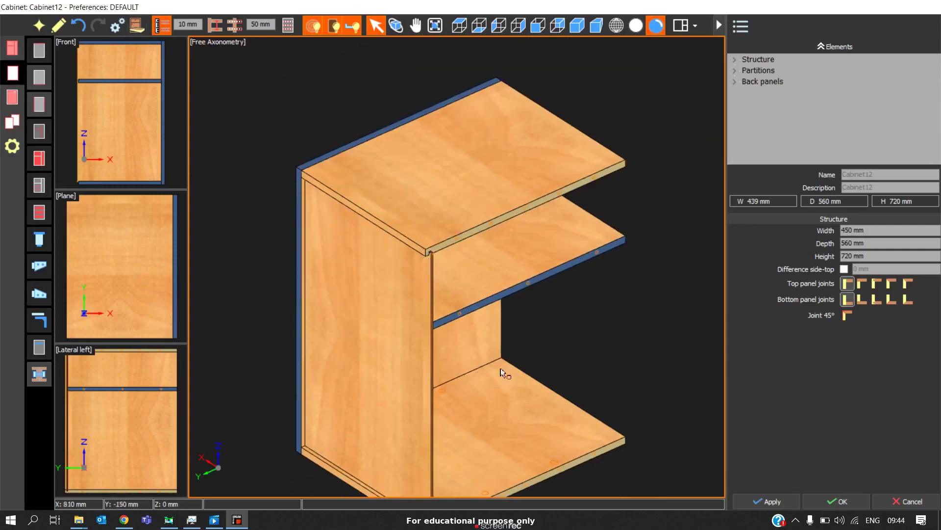
pyautogui.moveTo(436, 416); pyautogui.dragTo(434, 304, button='middle')
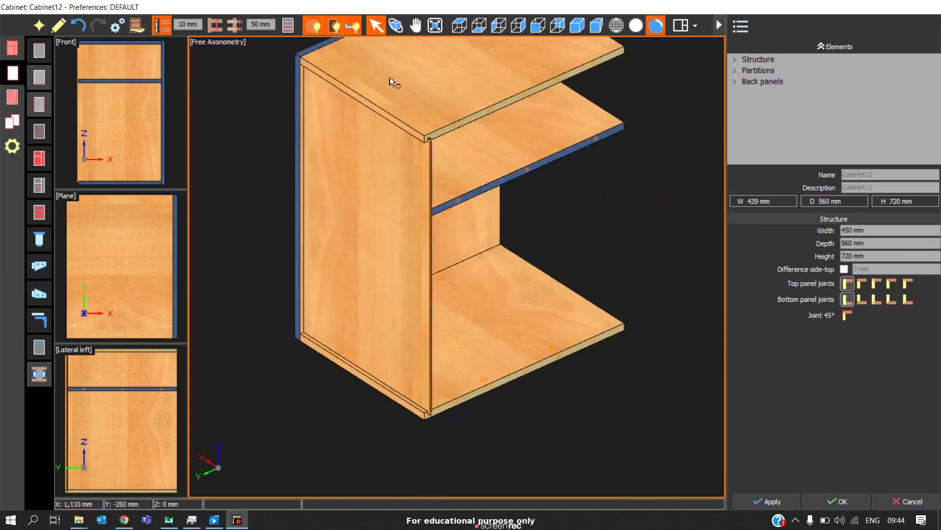
pyautogui.scroll(-1, 399, 147)
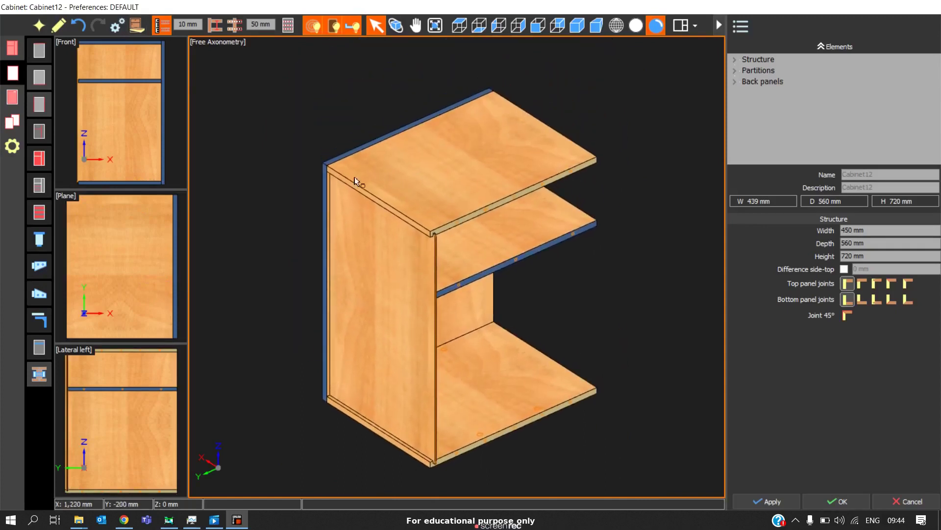
pyautogui.click(580, 29)
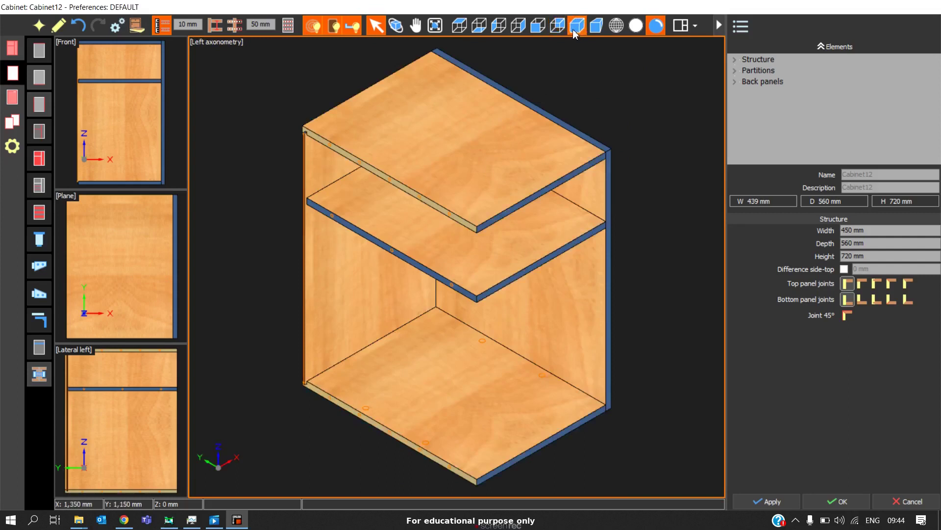
# Examine the cabinet's edgebanding from the front and from a freely rotated axonometric angle
pyautogui.click(558, 27)
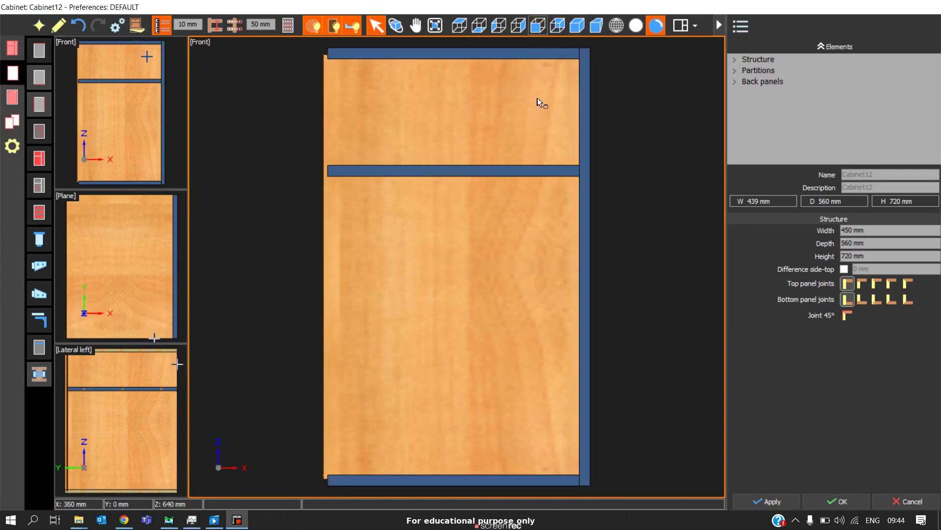
pyautogui.click(396, 25)
pyautogui.moveTo(413, 123); pyautogui.dragTo(256, 79)
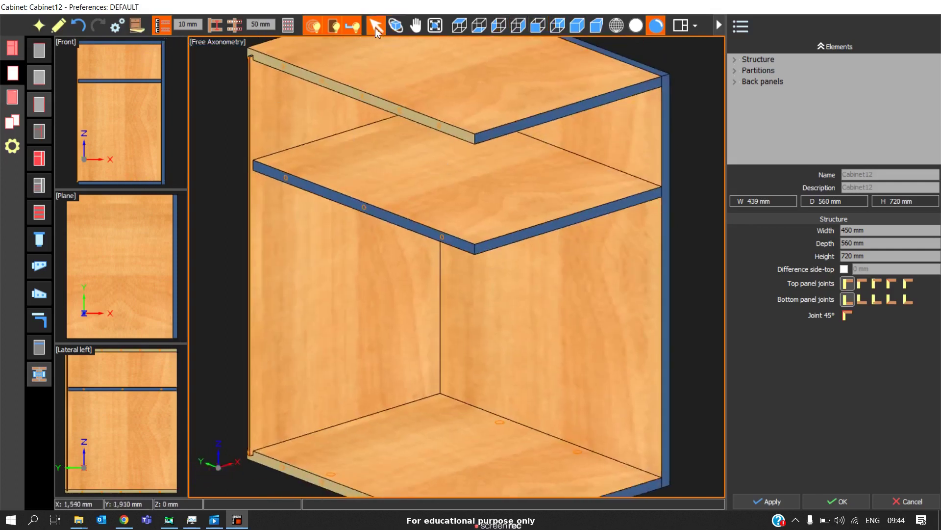
# Add an edge with code 25, named EDGEBAND2MM and 2 mm thick, to the edges list in the panels management's edgebanding settings
pyautogui.click(136, 27)
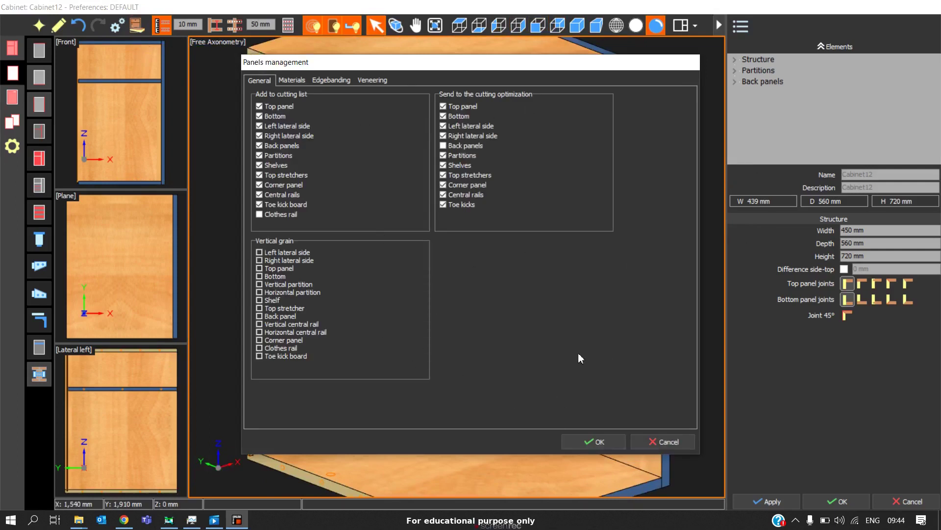
pyautogui.moveTo(477, 517)
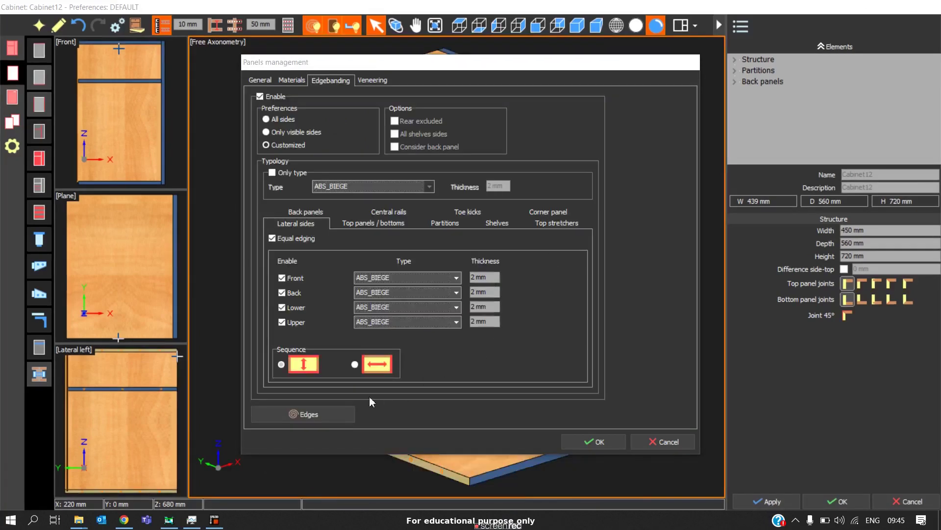
pyautogui.click(310, 418)
pyautogui.click(277, 362)
pyautogui.click(197, 170)
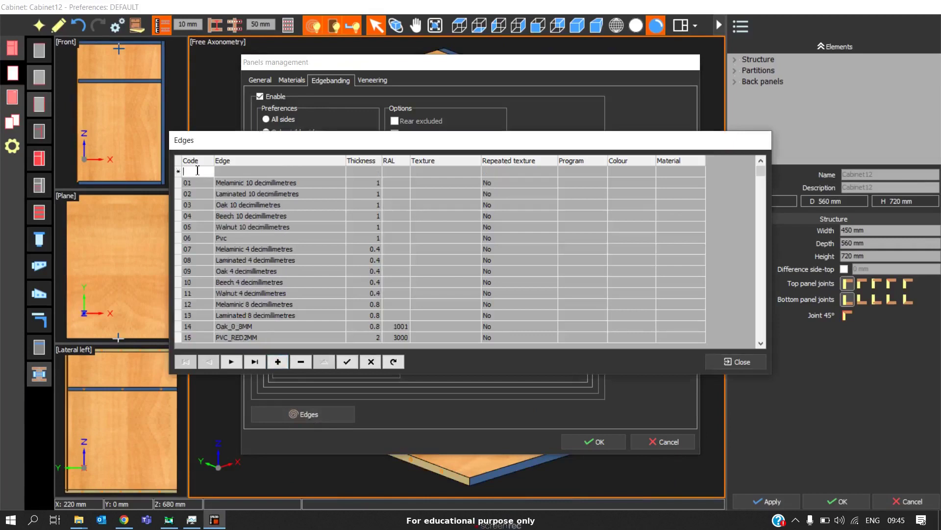
pyautogui.write('25')
pyautogui.click(256, 175)
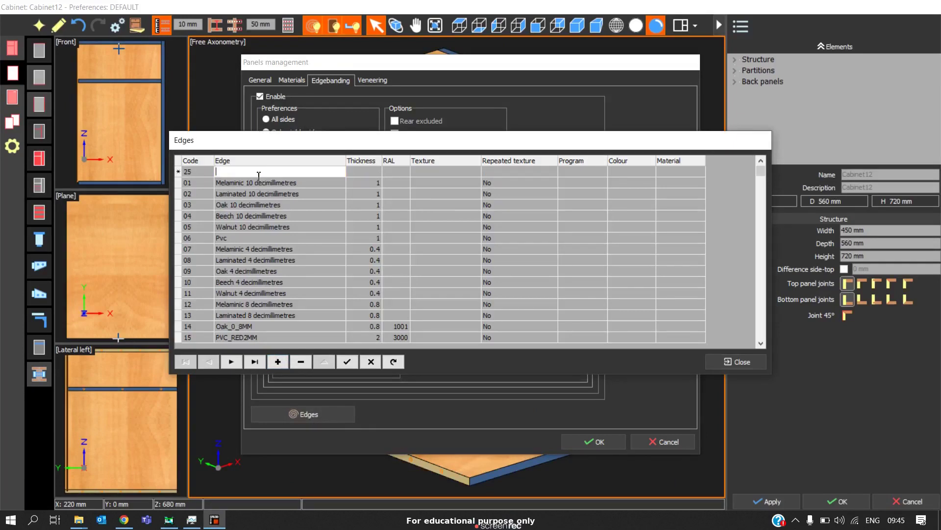
pyautogui.write('EDGEBAND2MM')
pyautogui.click(374, 168)
pyautogui.click(374, 168)
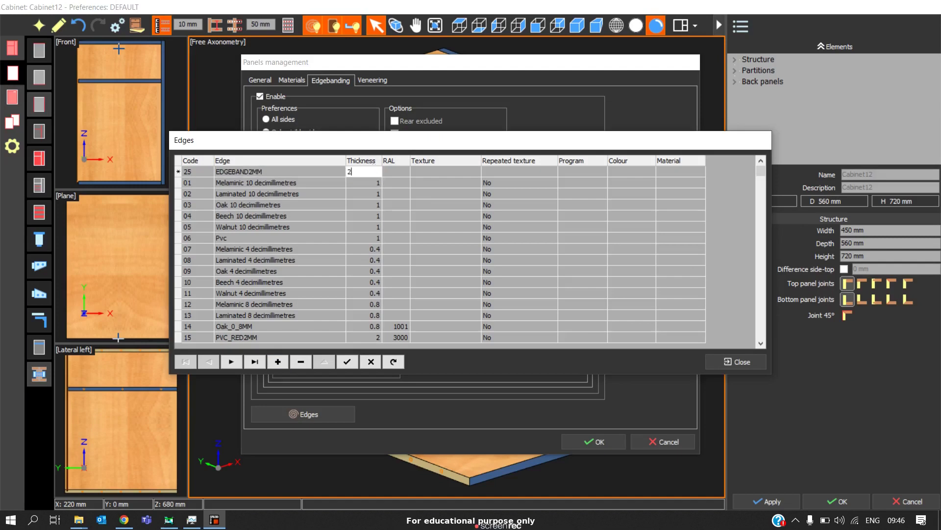
# Assign the RAL colour Luminous yellow (1026) to the EDGEBAND2MM edge
pyautogui.click(396, 171)
pyautogui.click(404, 175)
pyautogui.click(404, 175)
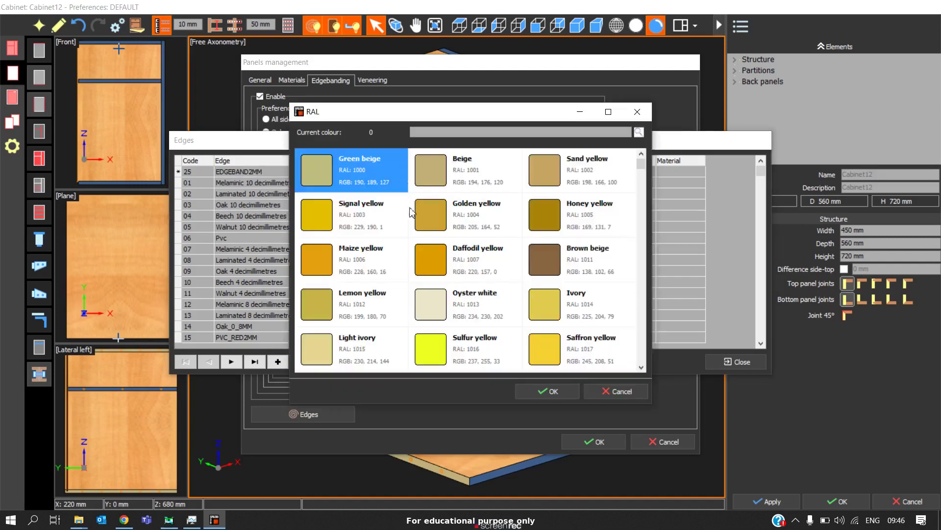
pyautogui.scroll(-4, 423, 260)
pyautogui.click(377, 297)
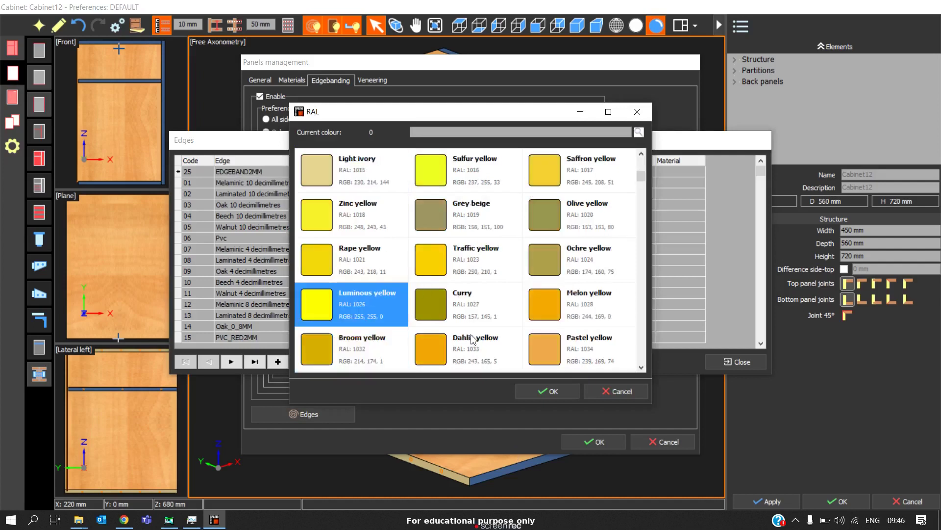
pyautogui.click(554, 392)
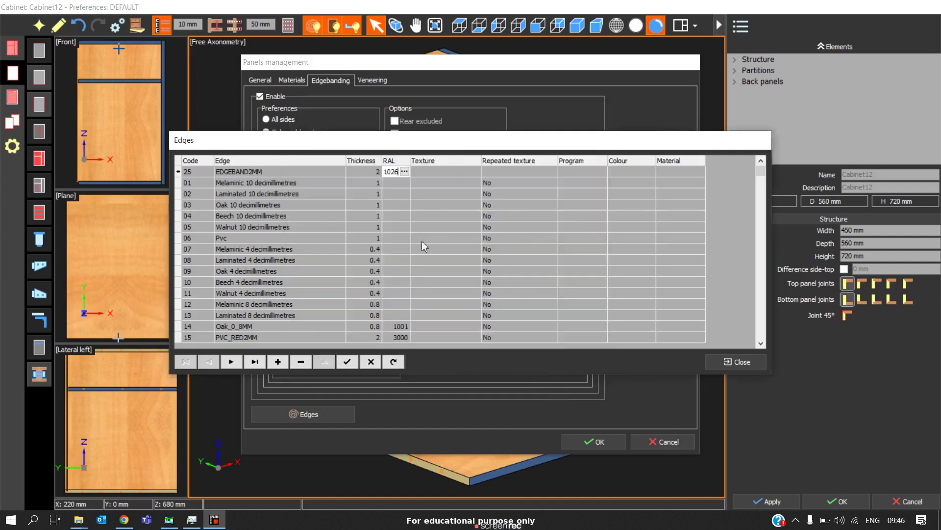
# Save the EDGEBAND2MM edge under code 50, replacing its duplicated code
pyautogui.click(347, 361)
pyautogui.click(583, 289)
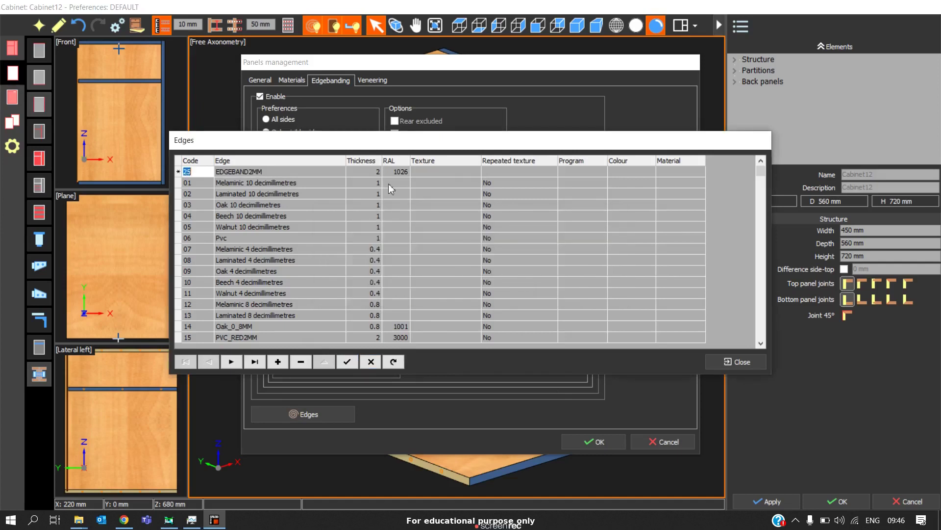
pyautogui.press('Return')
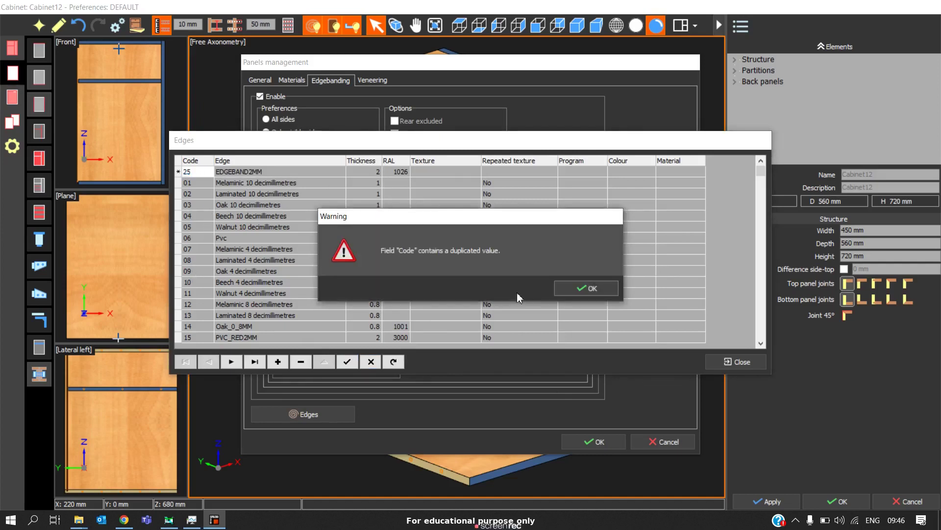
pyautogui.click(577, 289)
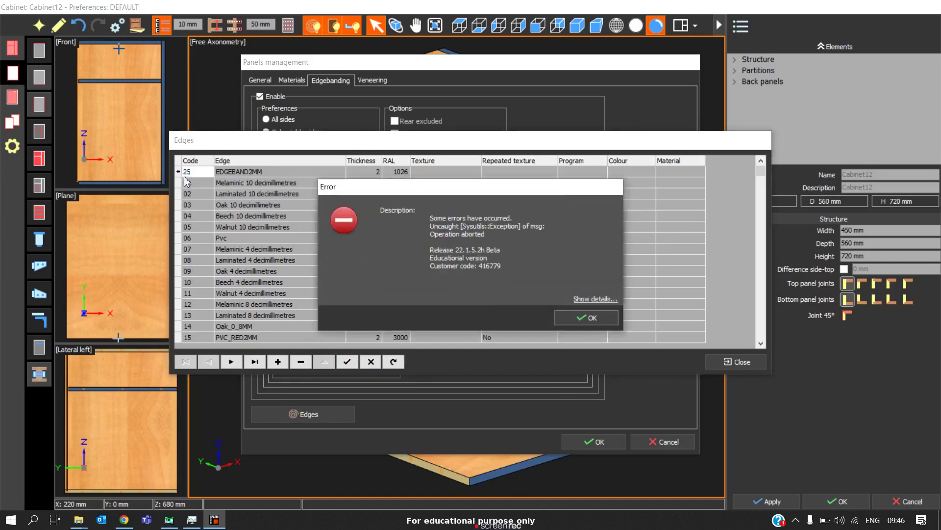
pyautogui.click(585, 317)
pyautogui.click(583, 289)
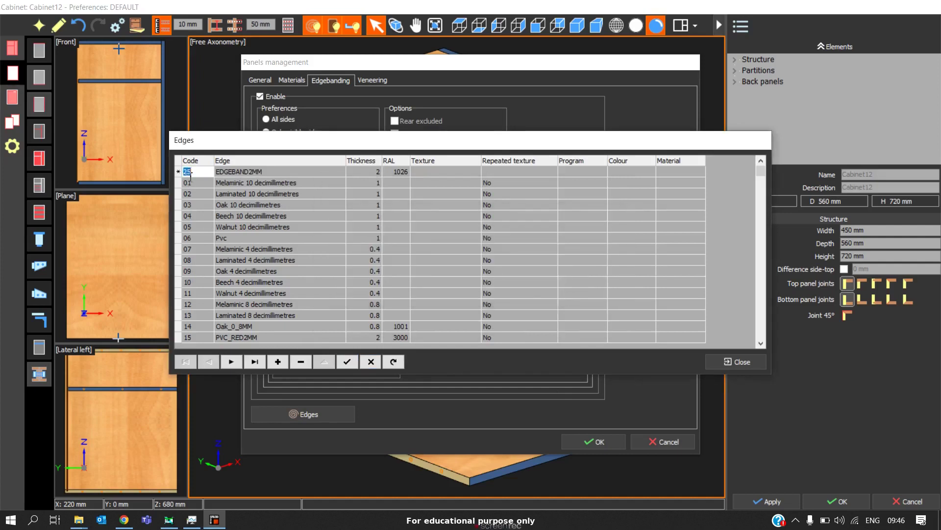
pyautogui.click(347, 362)
# Review the codes and names of the edges at the end of the list, including EDGEBAND2MM, and close the list
pyautogui.click(255, 361)
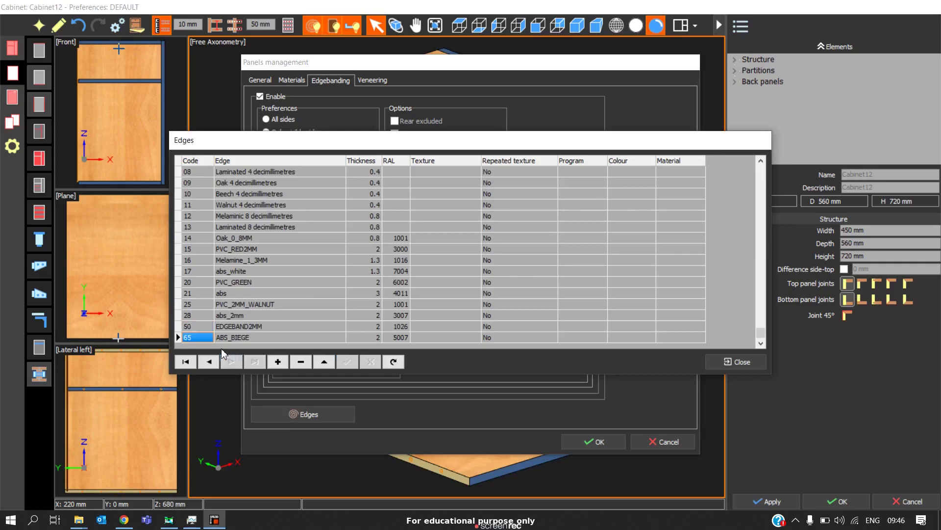
pyautogui.press('Up')
pyautogui.press('Up')
pyautogui.press('Up')
pyautogui.click(193, 313)
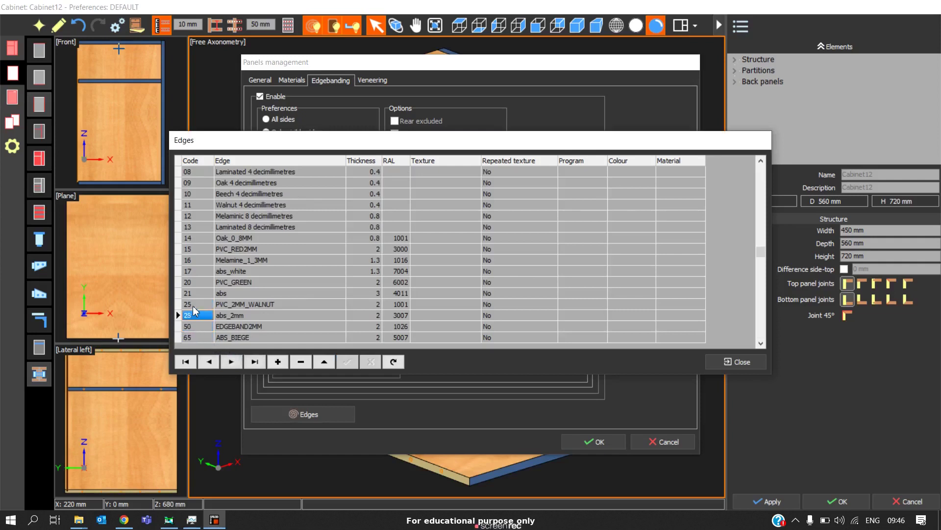
pyautogui.click(200, 334)
pyautogui.press('Up')
pyautogui.press('Up')
pyautogui.press('Up')
pyautogui.press('Up')
pyautogui.press('Up')
pyautogui.press('Up')
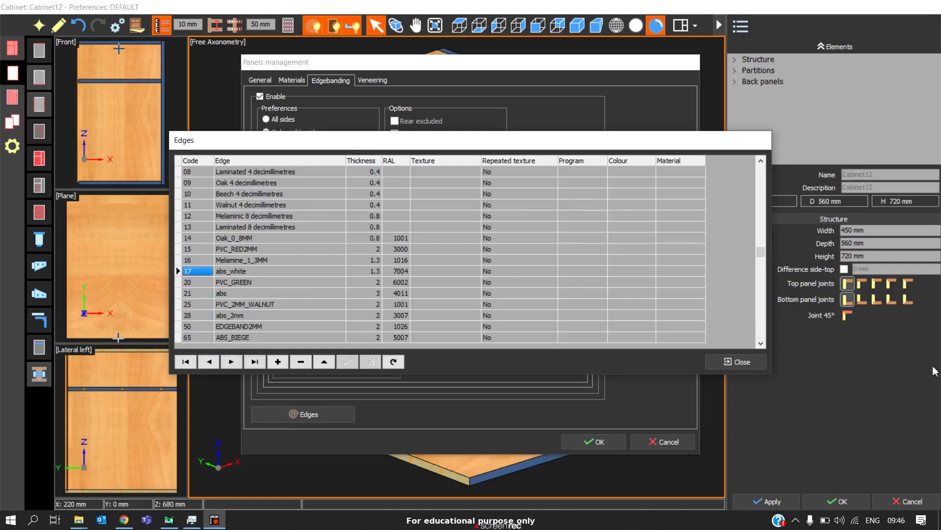
pyautogui.click(722, 362)
pyautogui.moveTo(503, 521)
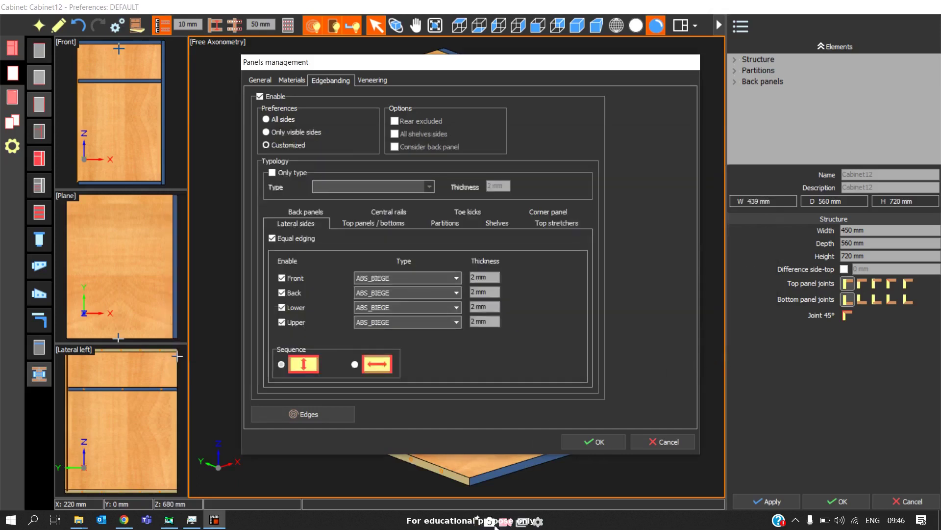